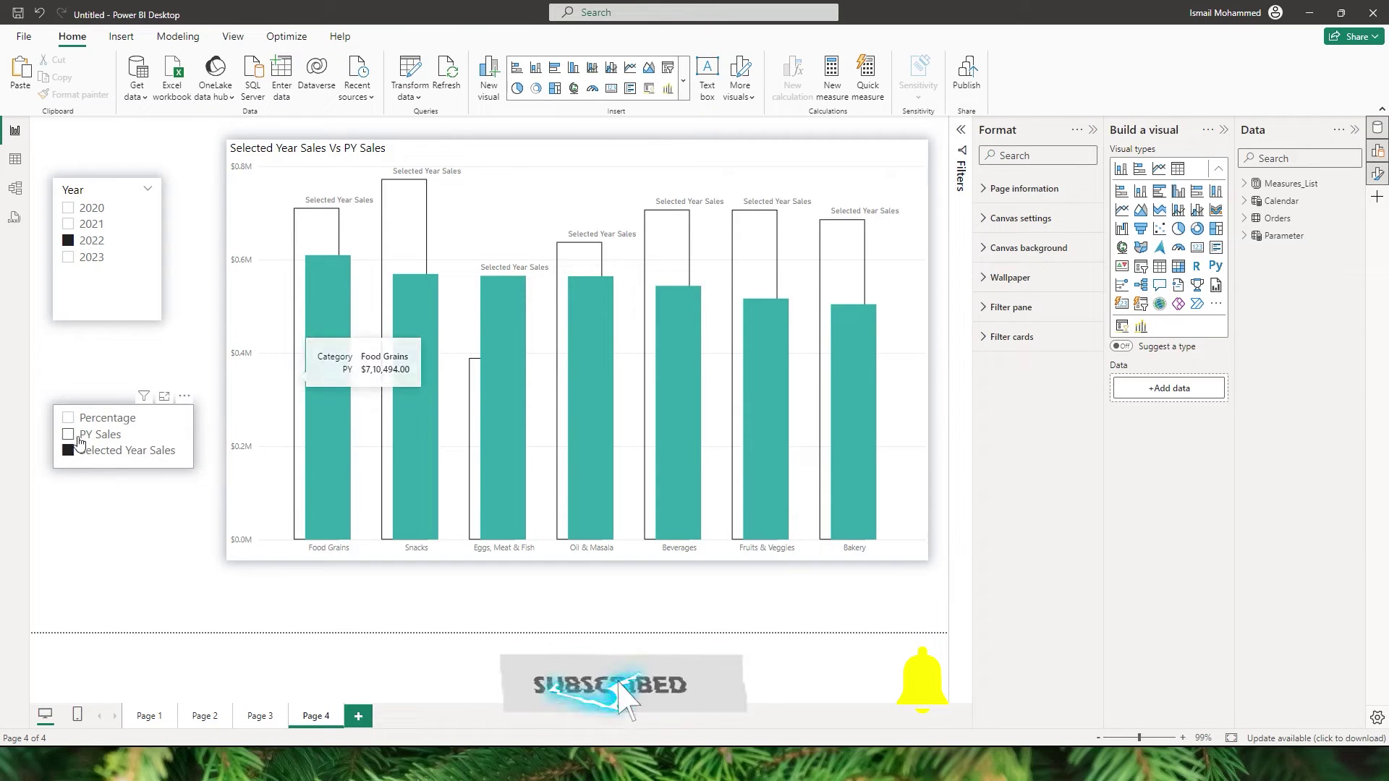
# - Try the Percentage and PY Sales options in the old Parameter slicer, then delete that slicer
pyautogui.click(68, 417)
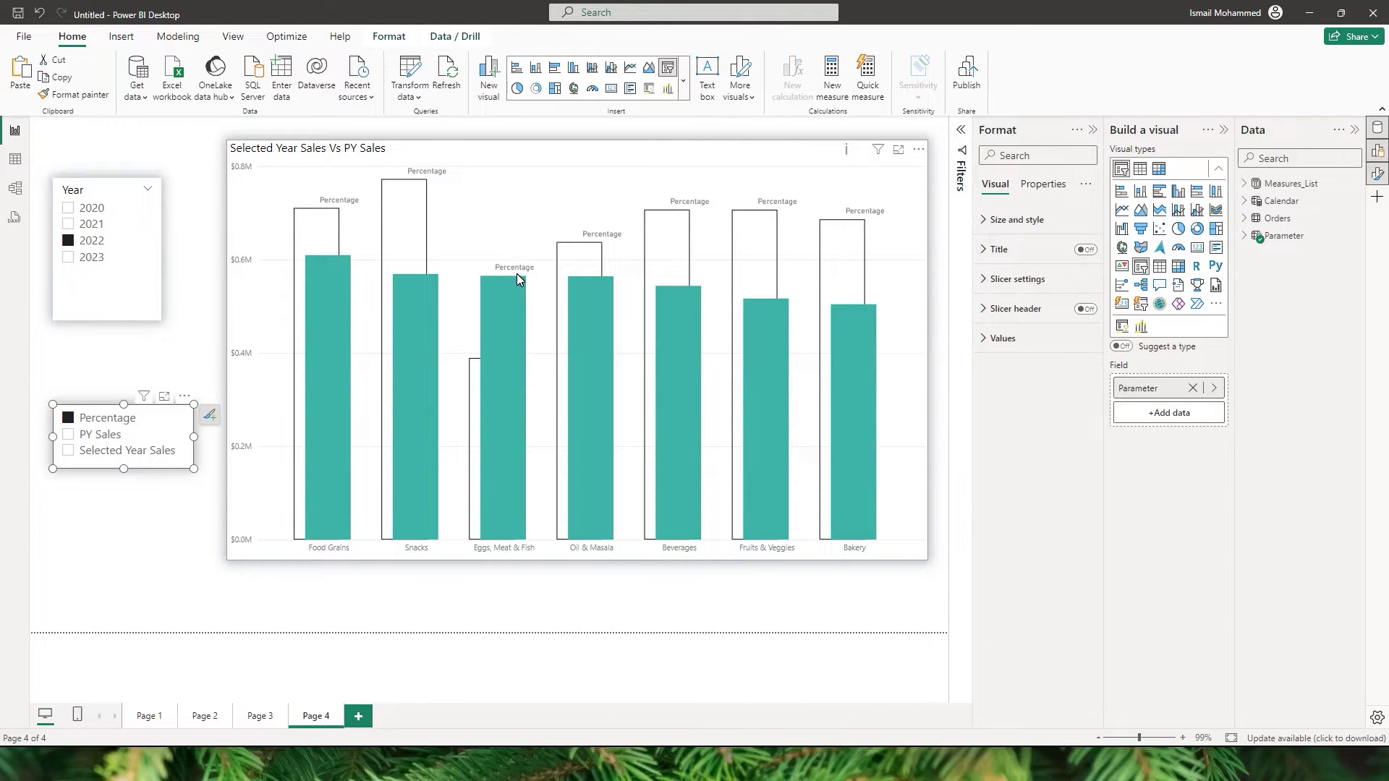
pyautogui.click(71, 435)
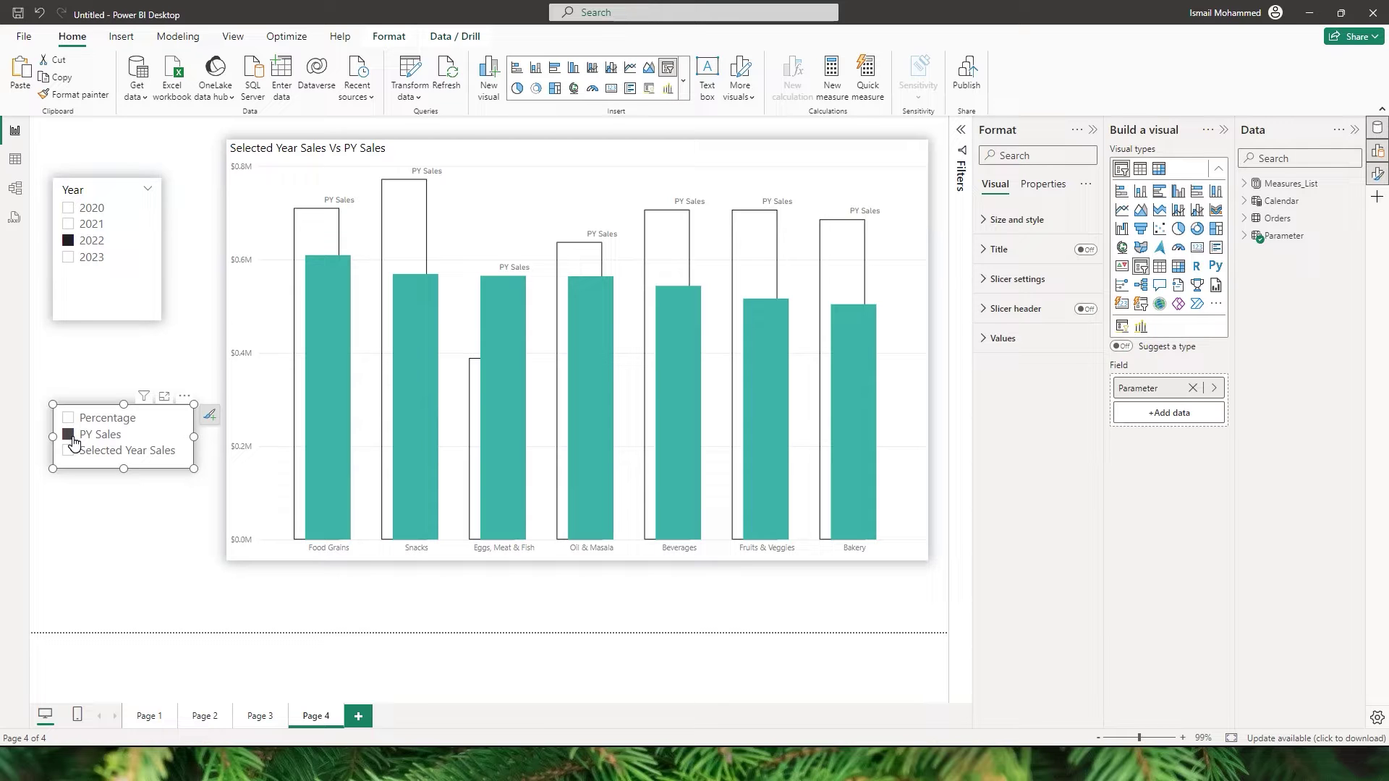
pyautogui.press('Delete')
pyautogui.click(166, 454)
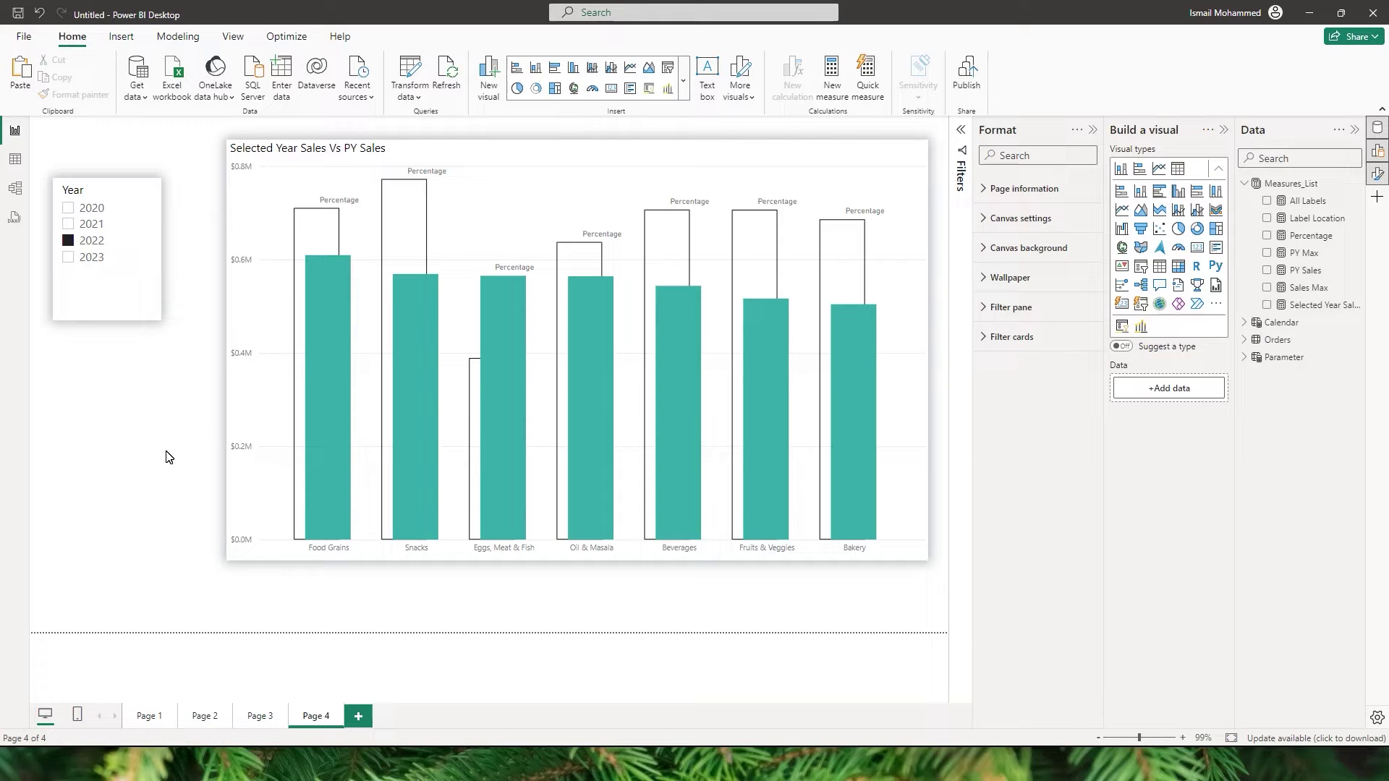
# - Inspect the PY Sales formula's SAMEPERIODLASTYEAR logic and the Percentage formula, leaving both unchanged
pyautogui.click(1314, 307)
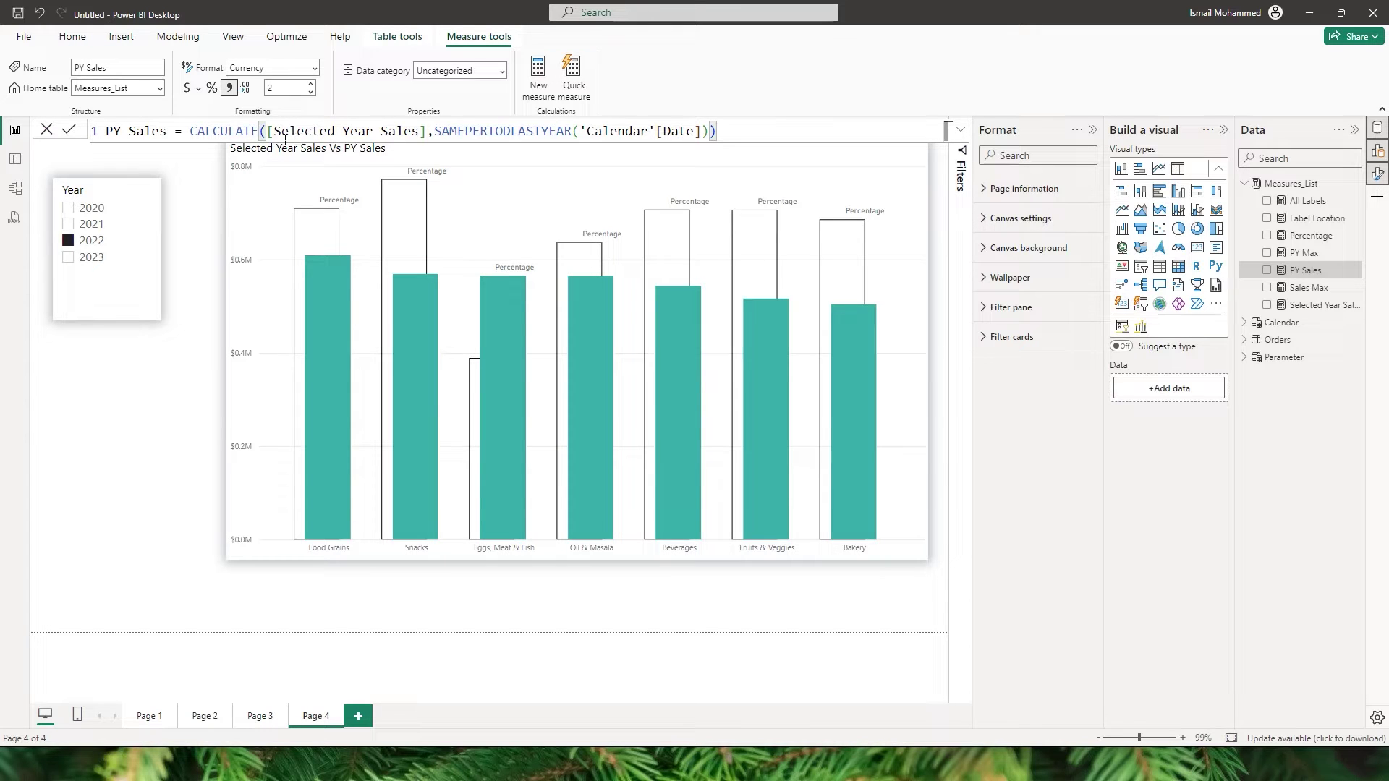
pyautogui.moveTo(268, 135); pyautogui.dragTo(705, 143)
pyautogui.click(435, 135)
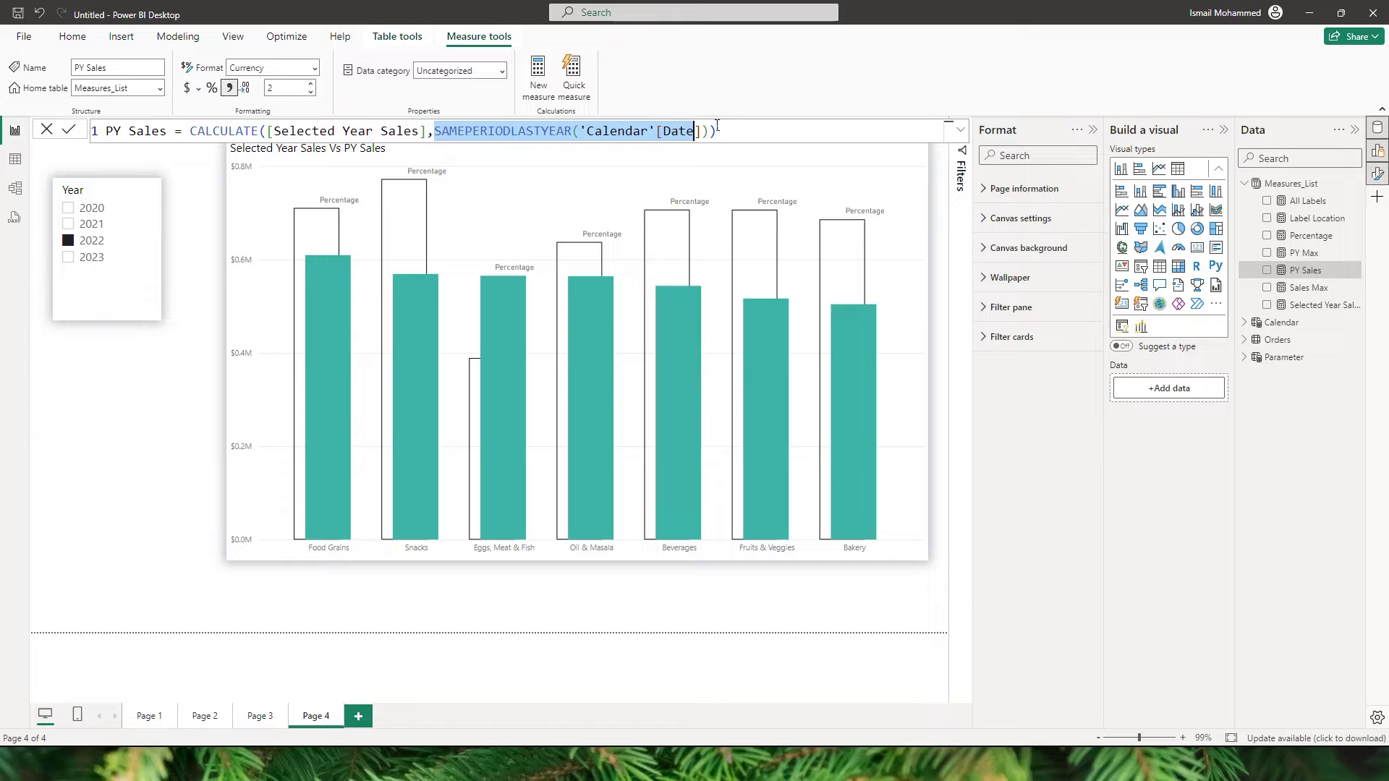
pyautogui.click(1313, 239)
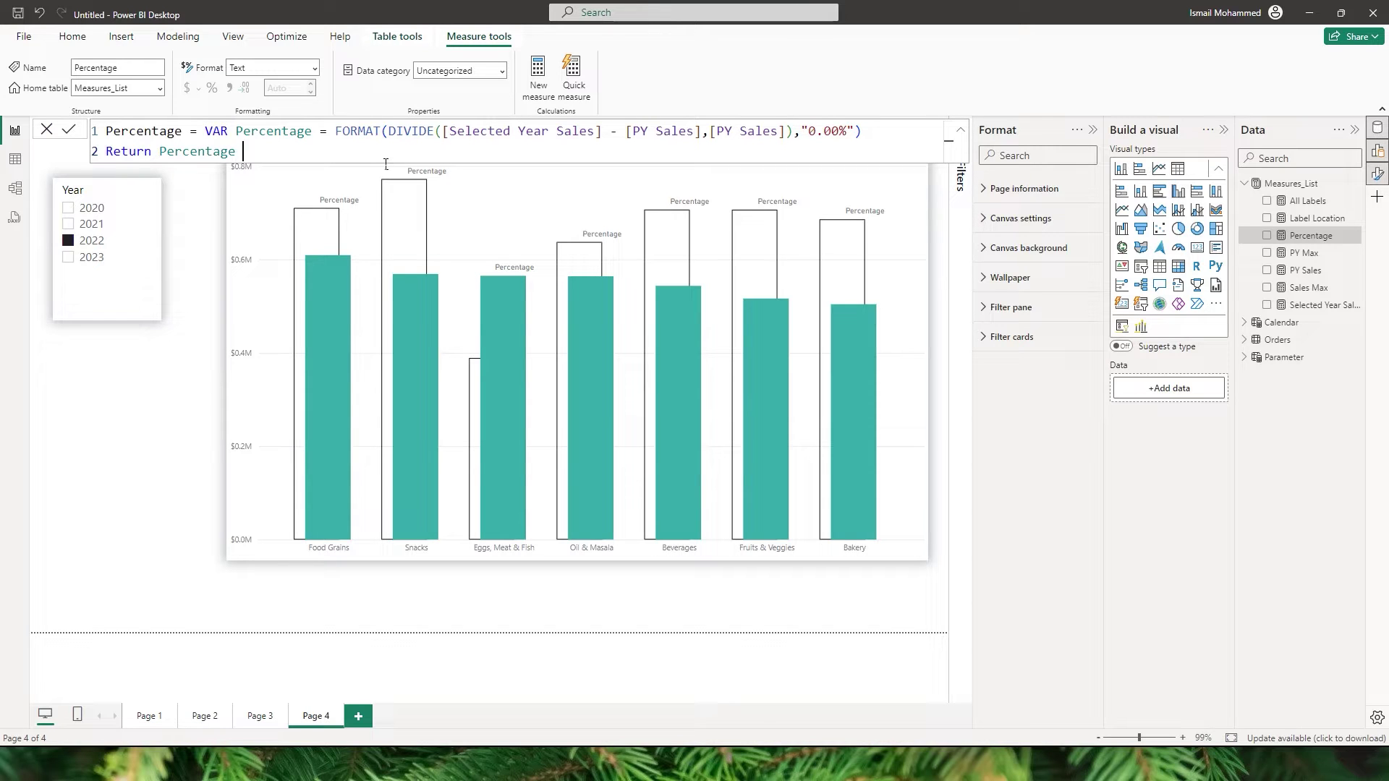
pyautogui.click(69, 129)
# - Create the 'Custom Data Label' fields parameter from Measures_List: PY Sales, Percentage, Selected Year Sales
pyautogui.click(192, 38)
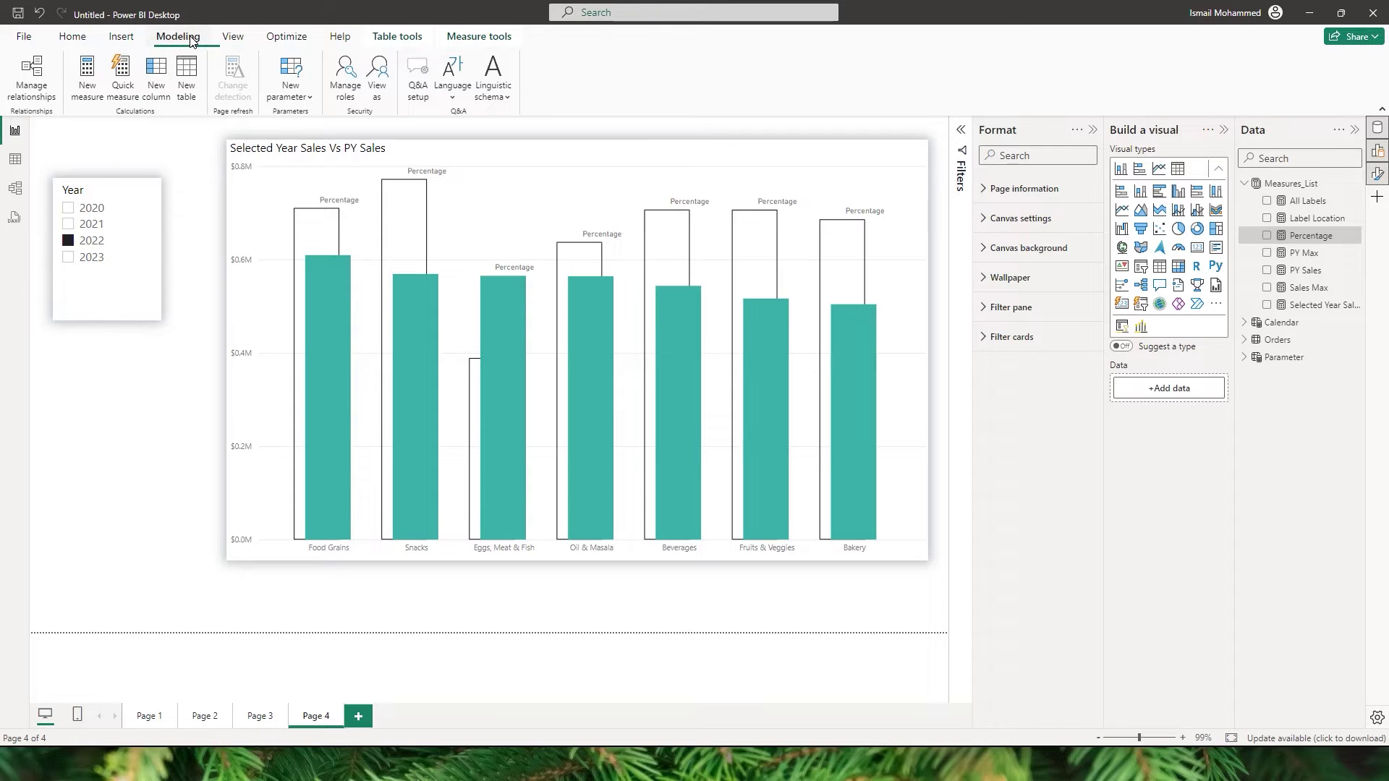
pyautogui.click(301, 93)
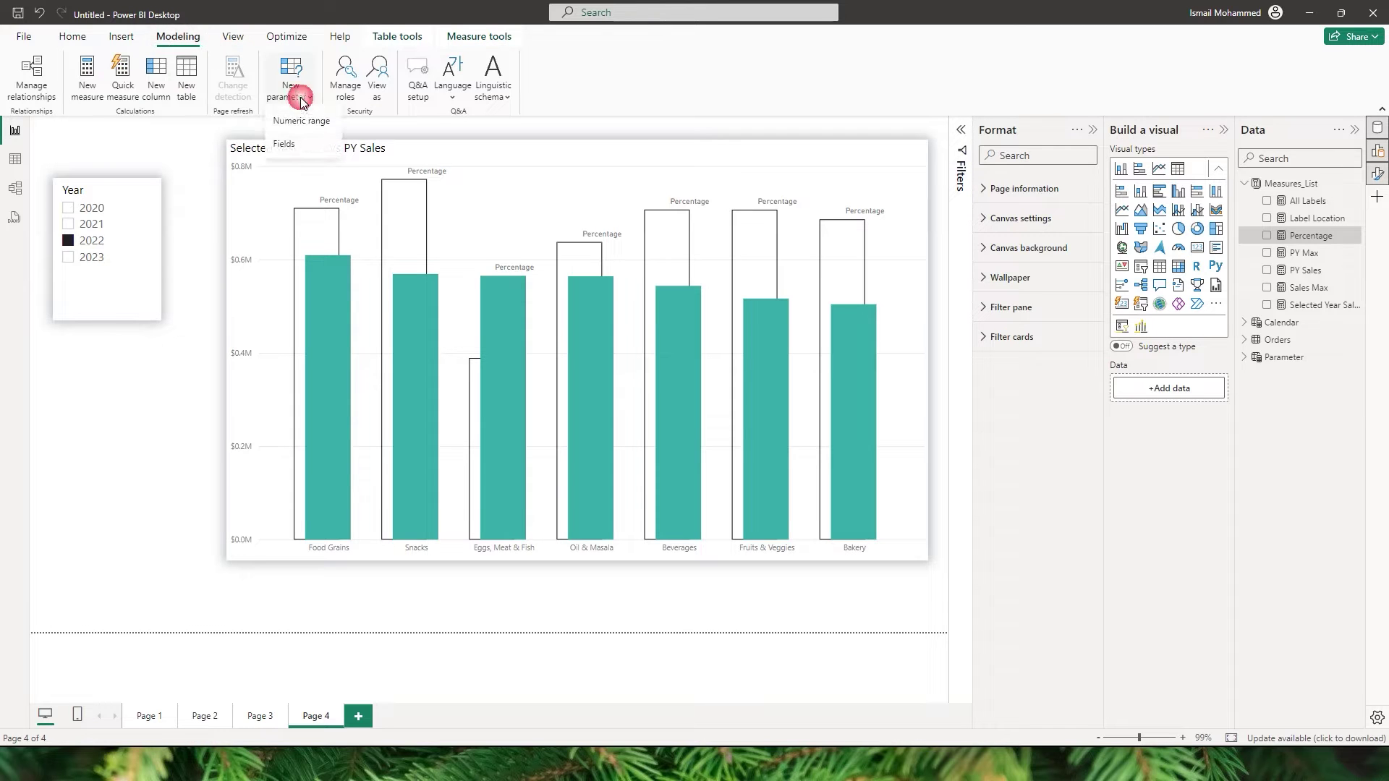
pyautogui.click(293, 146)
pyautogui.moveTo(536, 293); pyautogui.dragTo(416, 277)
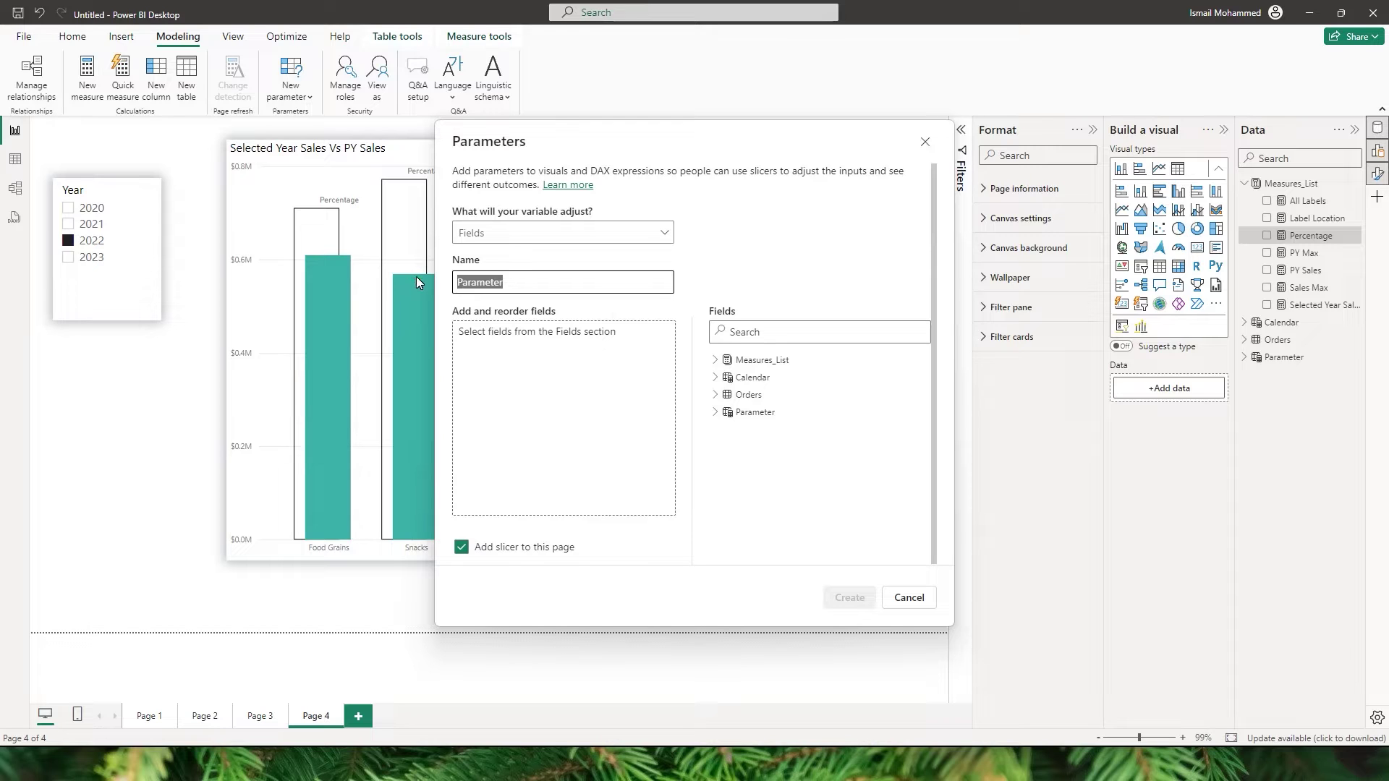
pyautogui.write('Custom Data Label')
pyautogui.click(715, 359)
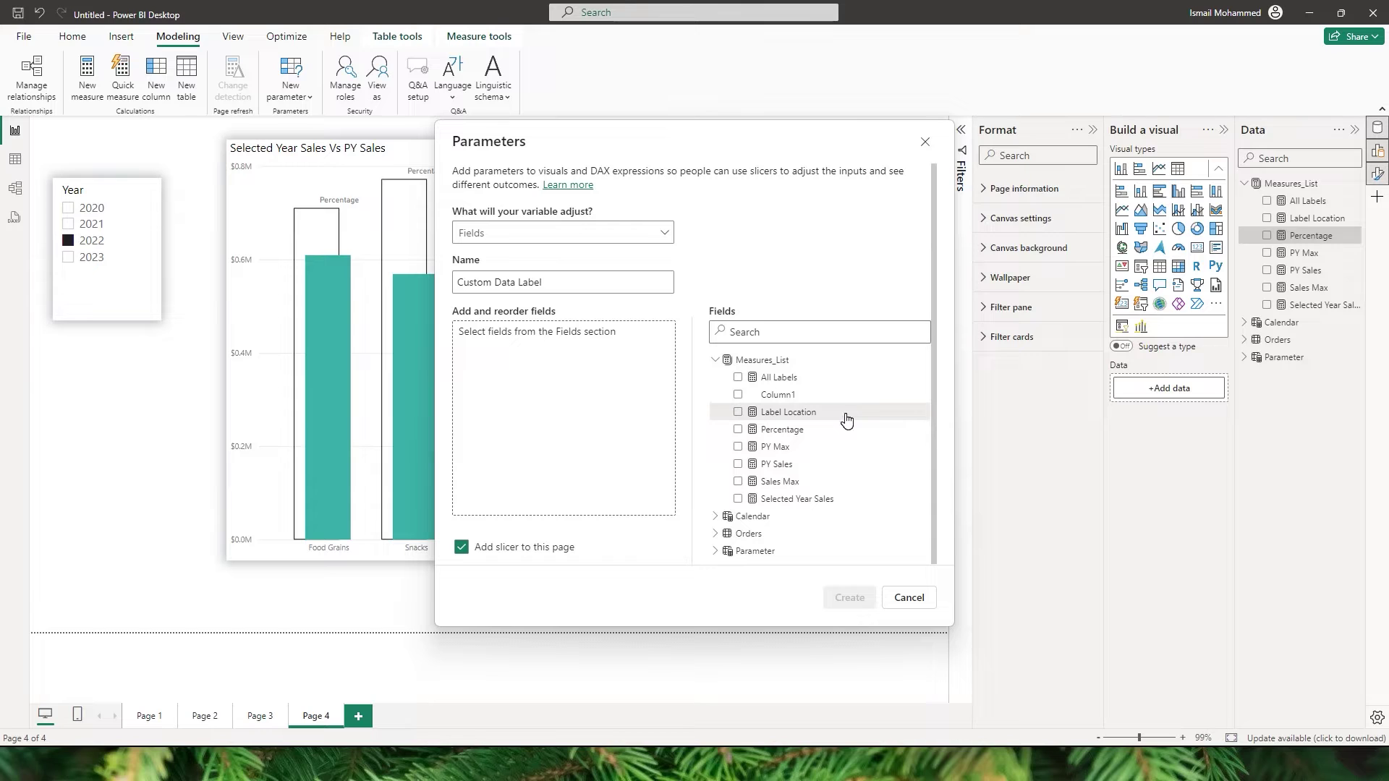
pyautogui.click(739, 464)
pyautogui.click(738, 429)
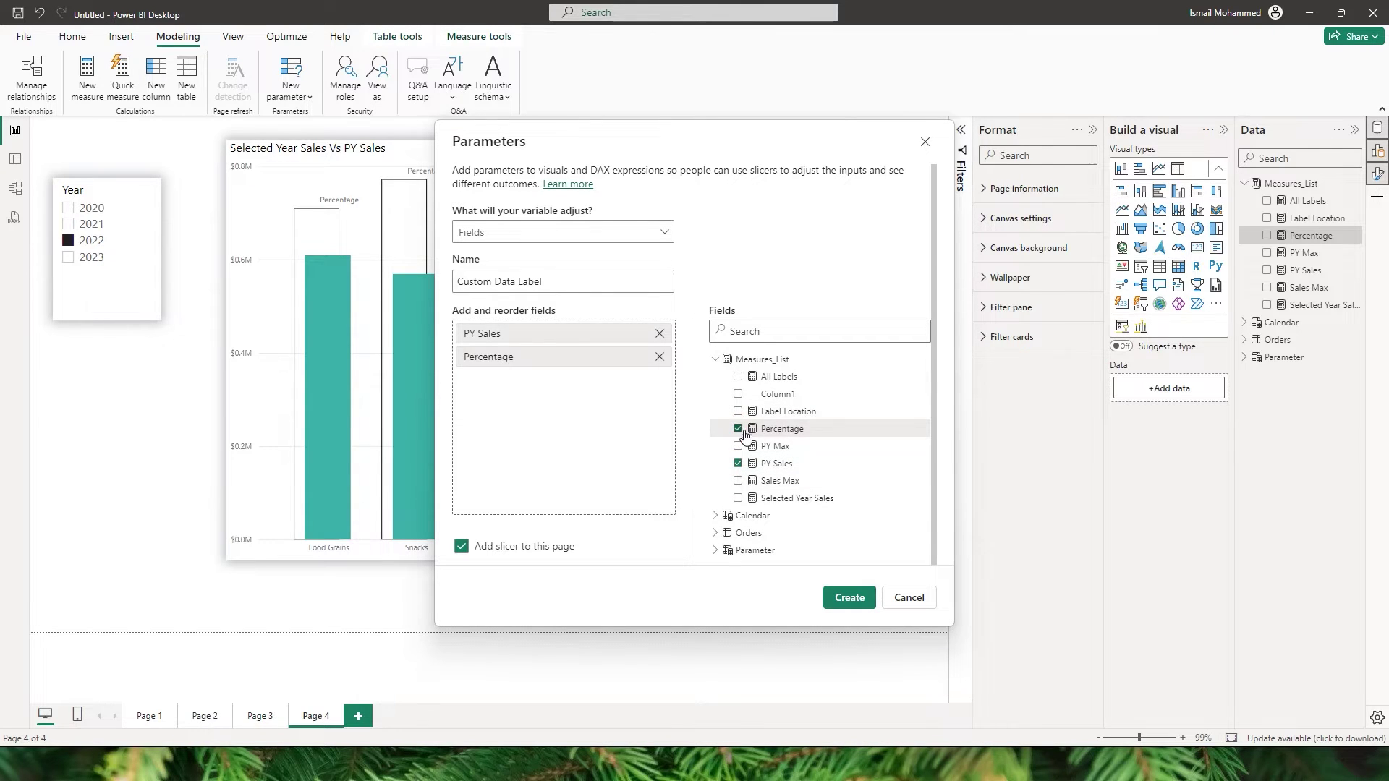
pyautogui.click(738, 498)
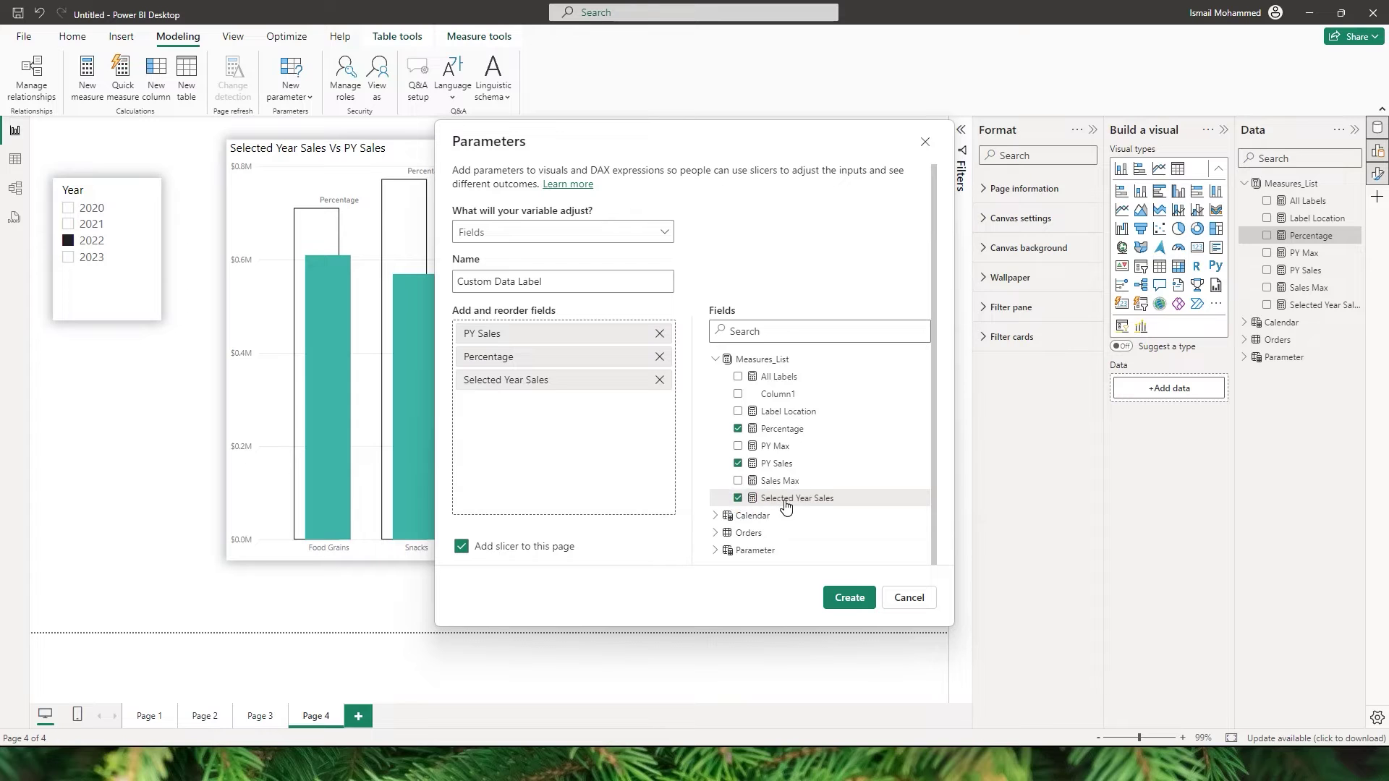
pyautogui.click(845, 599)
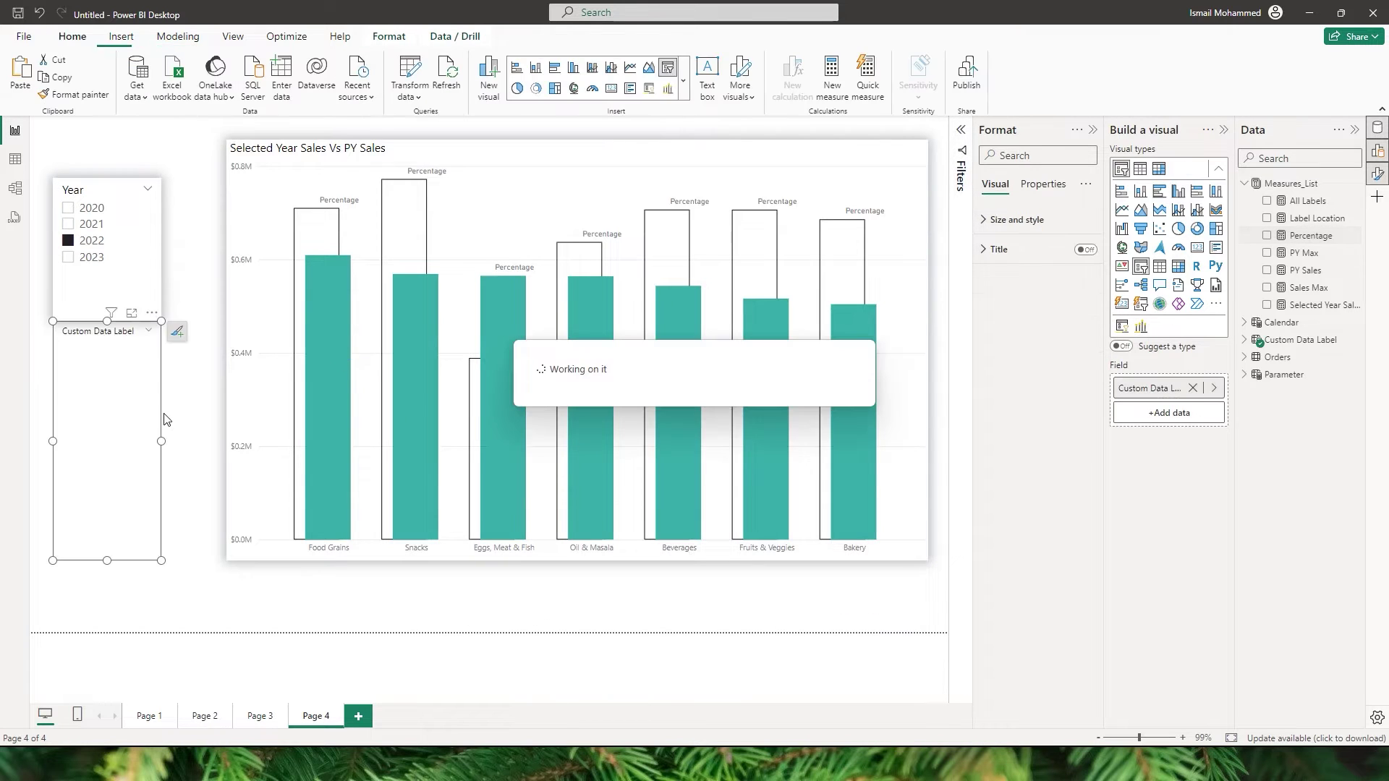
# - Resize the Custom Data Label slicer, copy the Year slicer's formatting onto it, and hide its header
pyautogui.moveTo(134, 444); pyautogui.dragTo(124, 460)
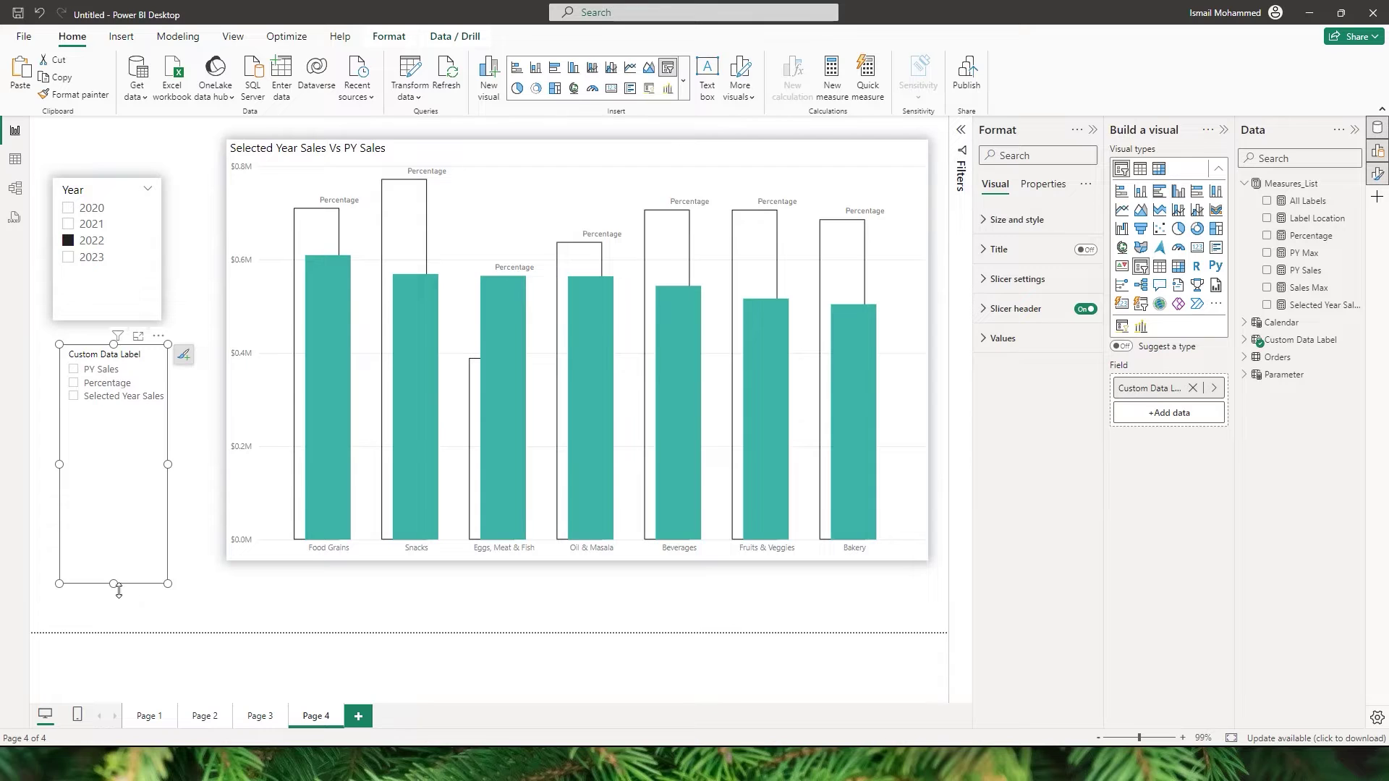
pyautogui.moveTo(118, 588); pyautogui.dragTo(120, 477)
pyautogui.click(134, 289)
pyautogui.click(75, 94)
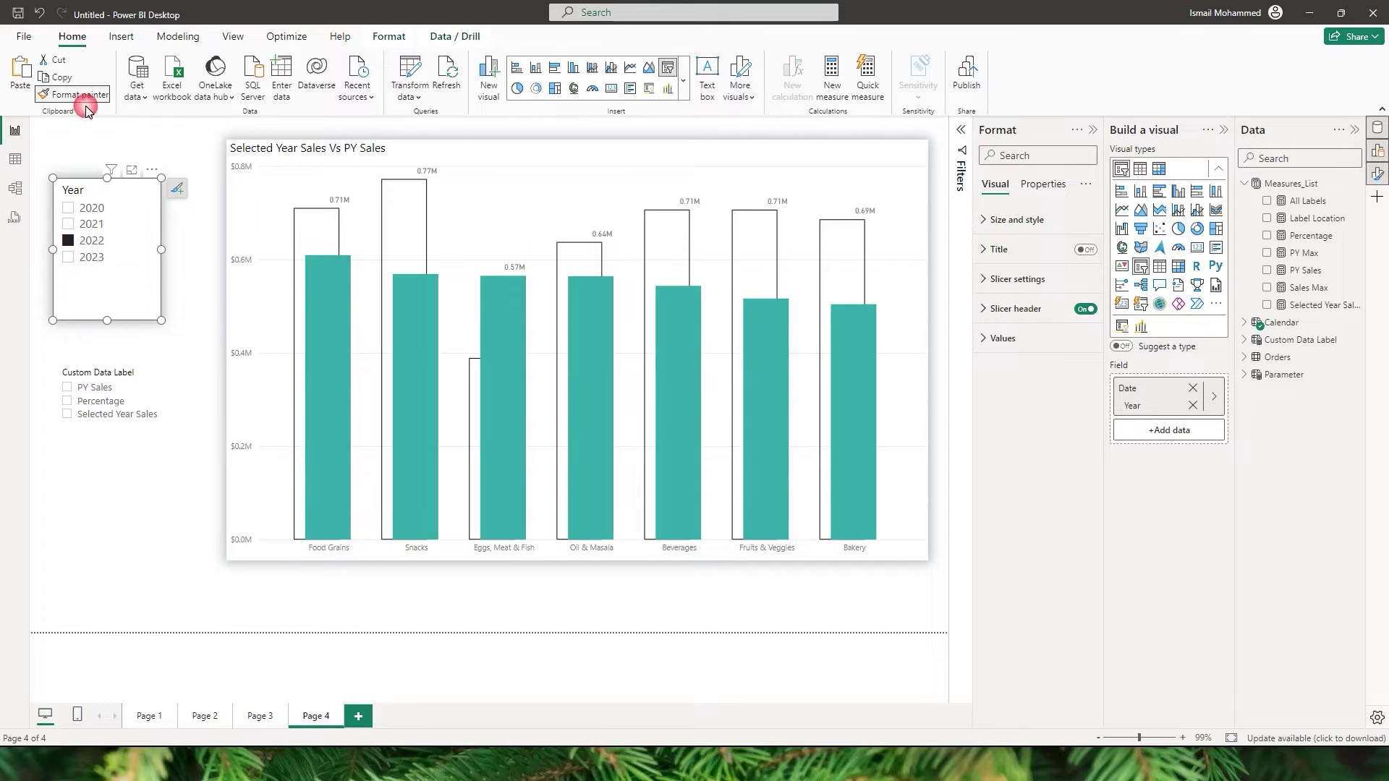
pyautogui.click(108, 477)
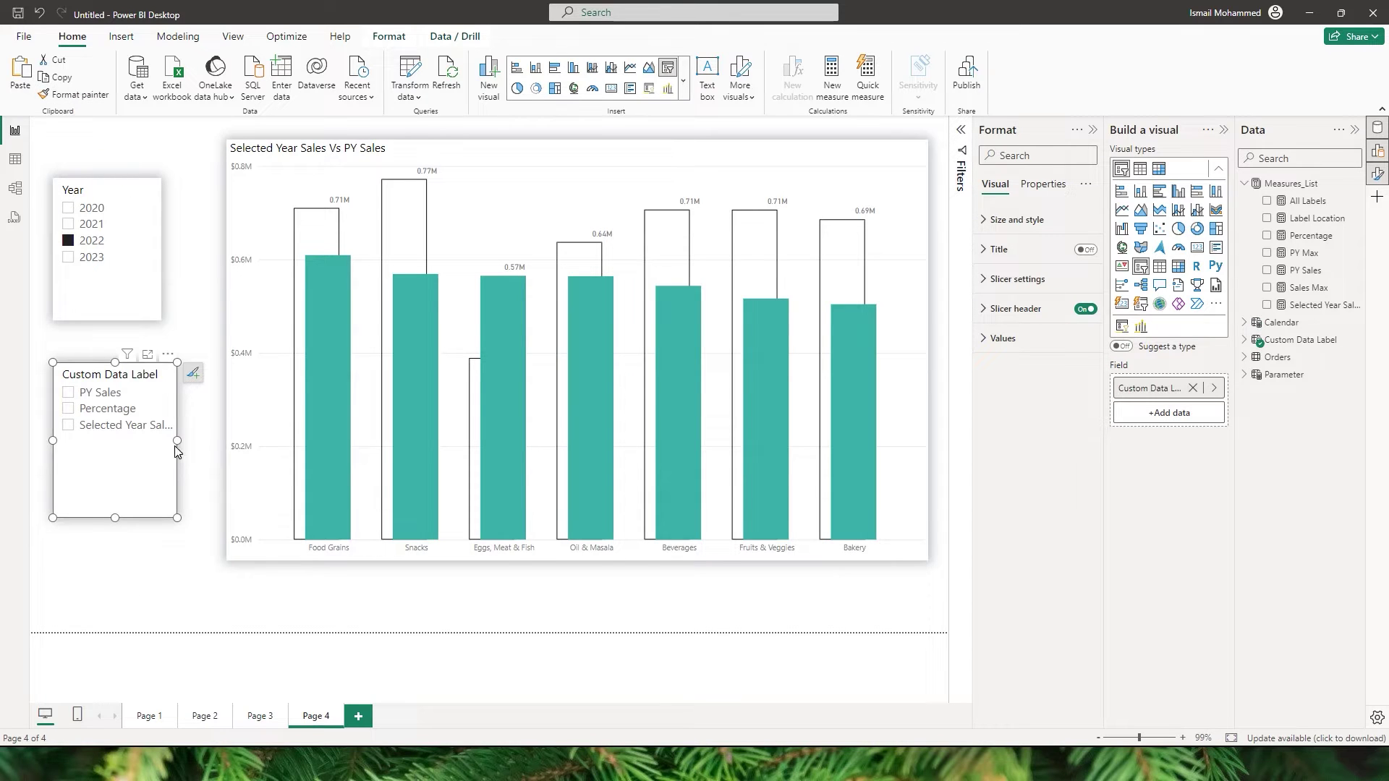
pyautogui.moveTo(177, 443); pyautogui.dragTo(199, 443)
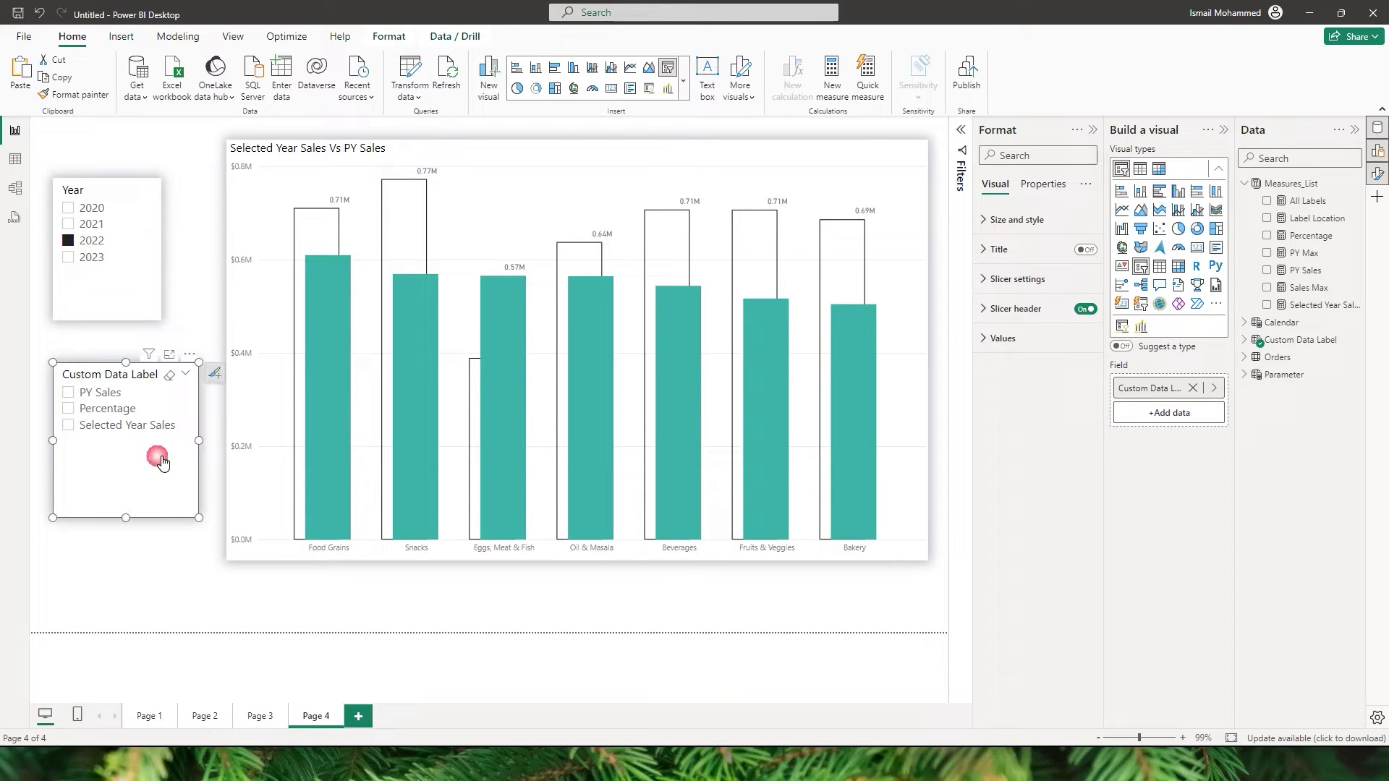
pyautogui.click(1086, 311)
pyautogui.moveTo(125, 528); pyautogui.dragTo(126, 438)
pyautogui.click(109, 434)
# - Test the label options and the 2023/2022 year filter, ending with PY Sales labels
pyautogui.click(72, 379)
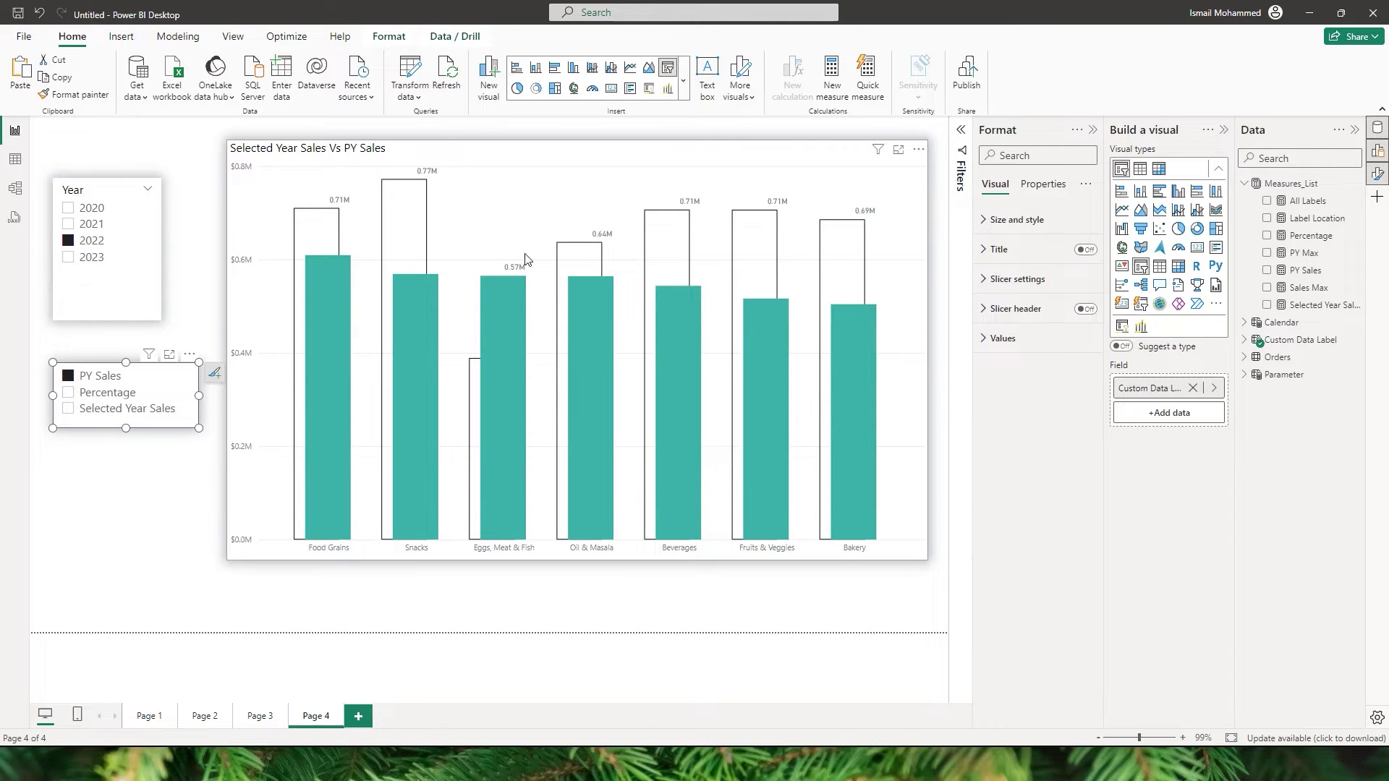
pyautogui.click(68, 392)
pyautogui.moveTo(714, 220)
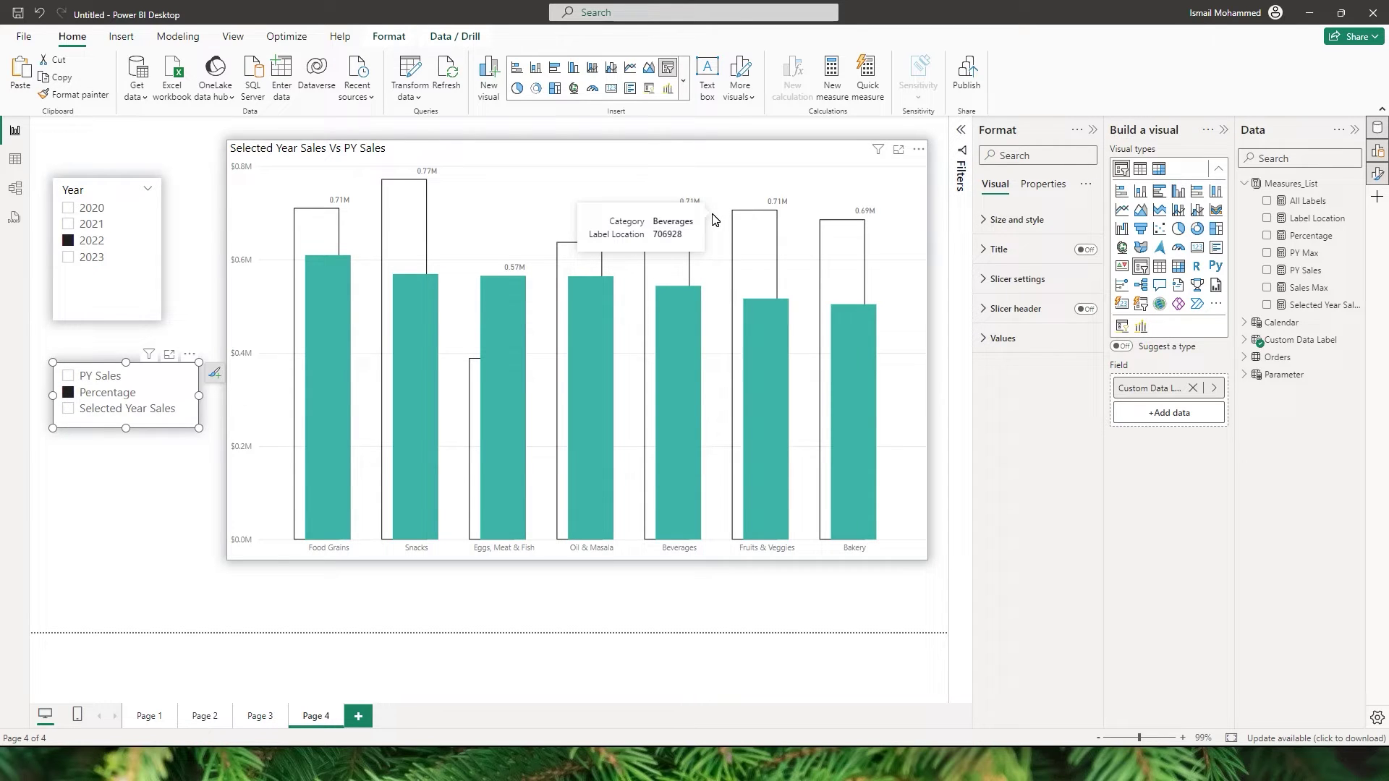
pyautogui.click(68, 409)
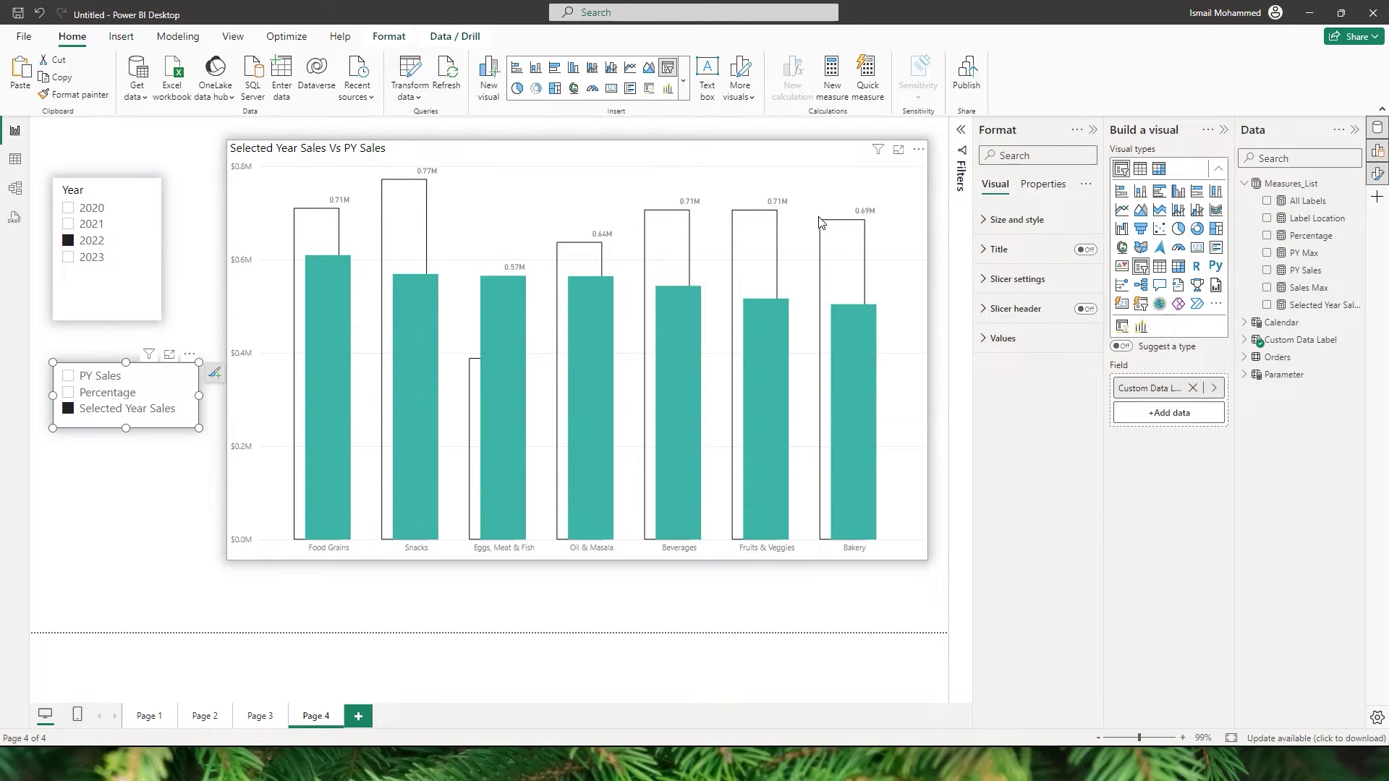
pyautogui.click(72, 259)
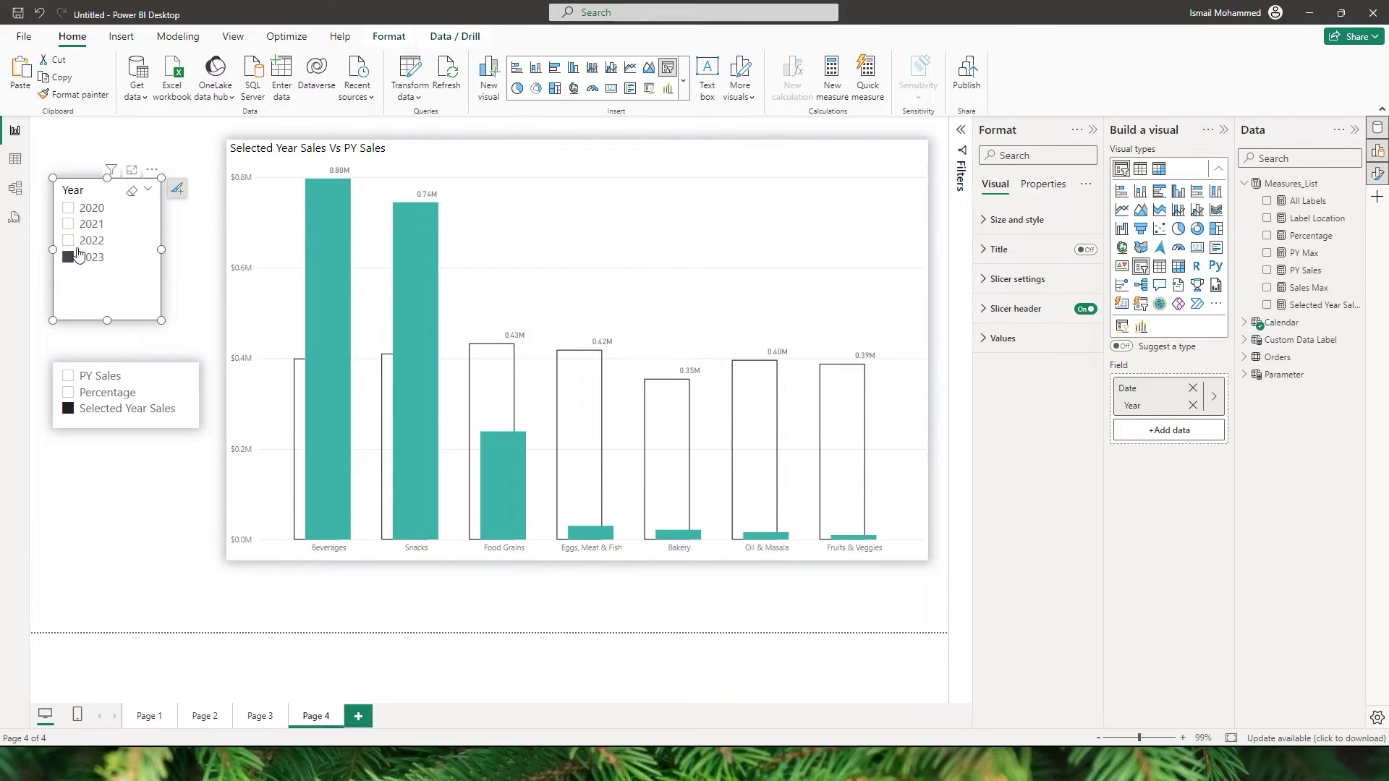
pyautogui.click(73, 241)
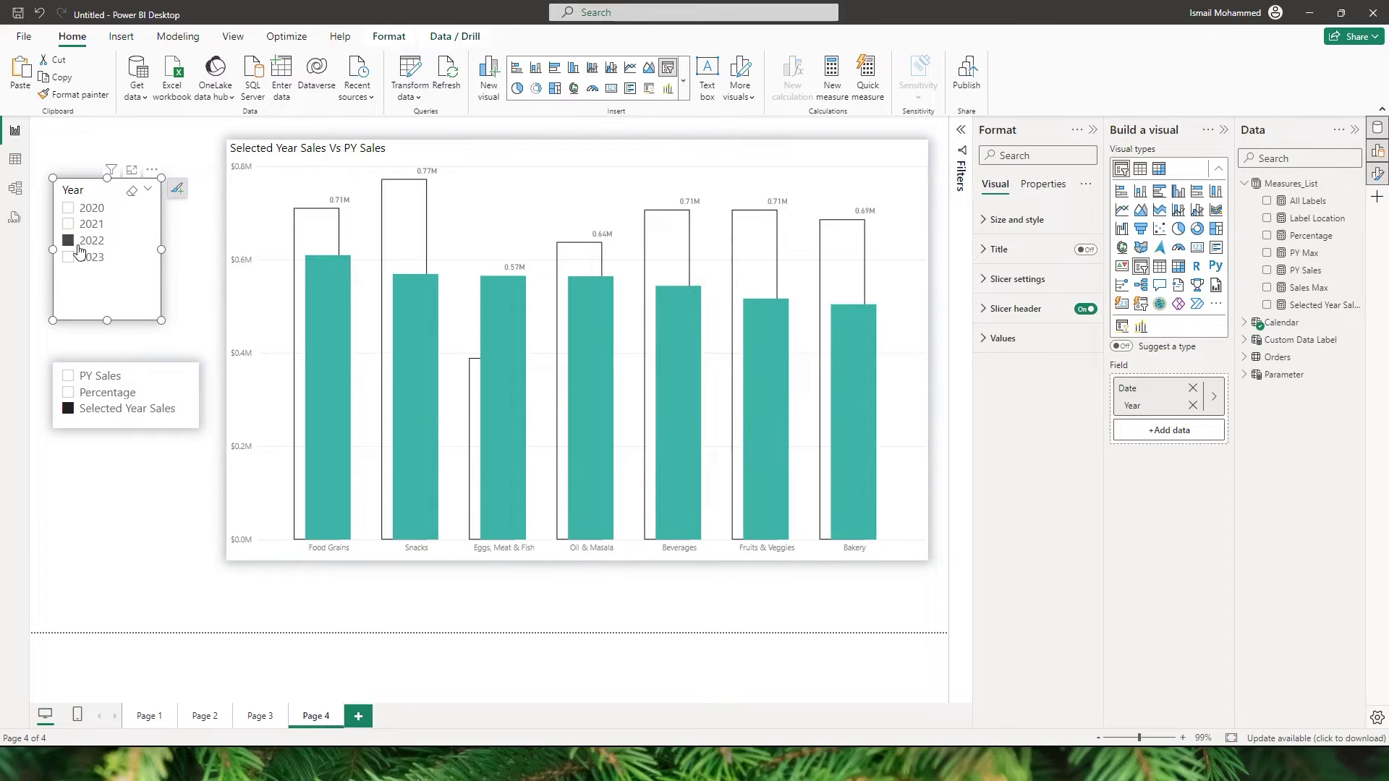
pyautogui.click(128, 410)
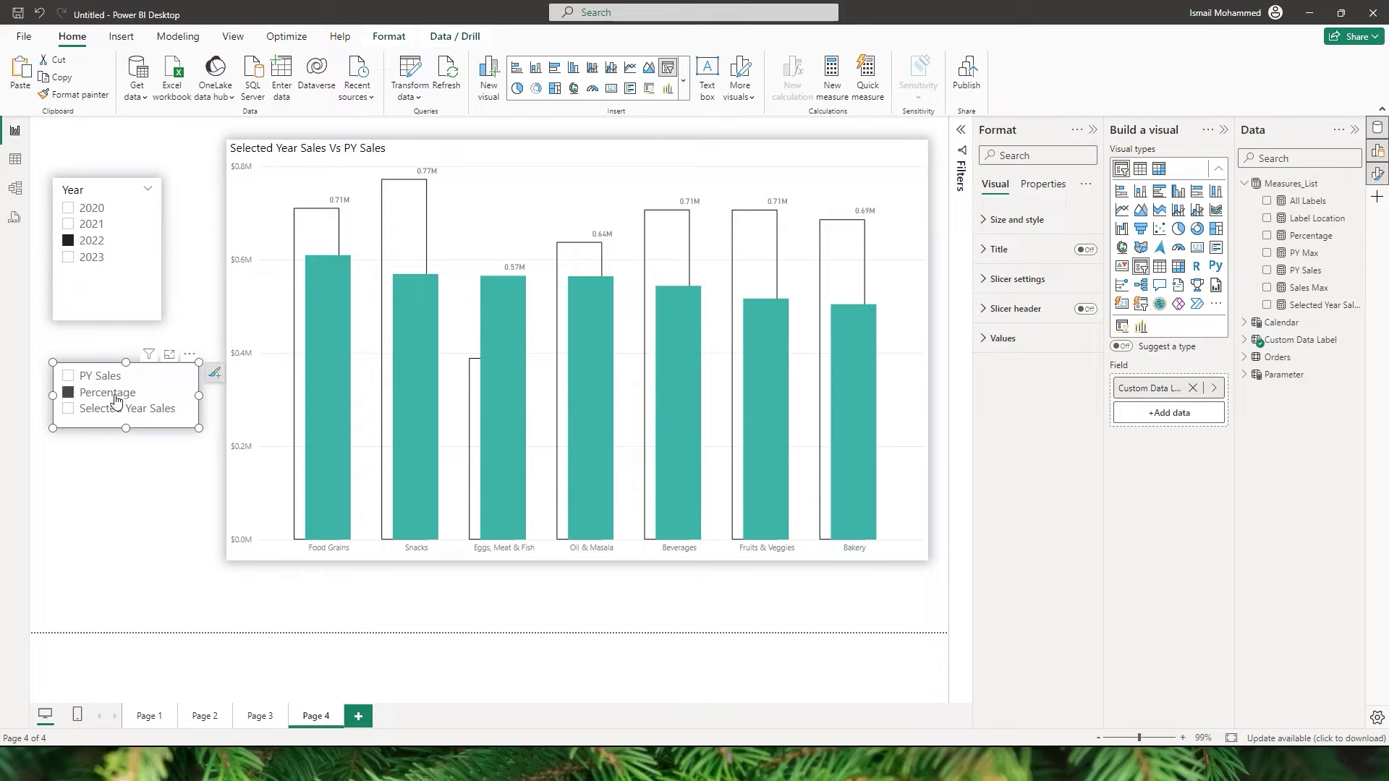
pyautogui.click(111, 382)
# - Turn on Single select in the slicer's Selection settings, then check Percentage and PY Sales
pyautogui.click(1006, 281)
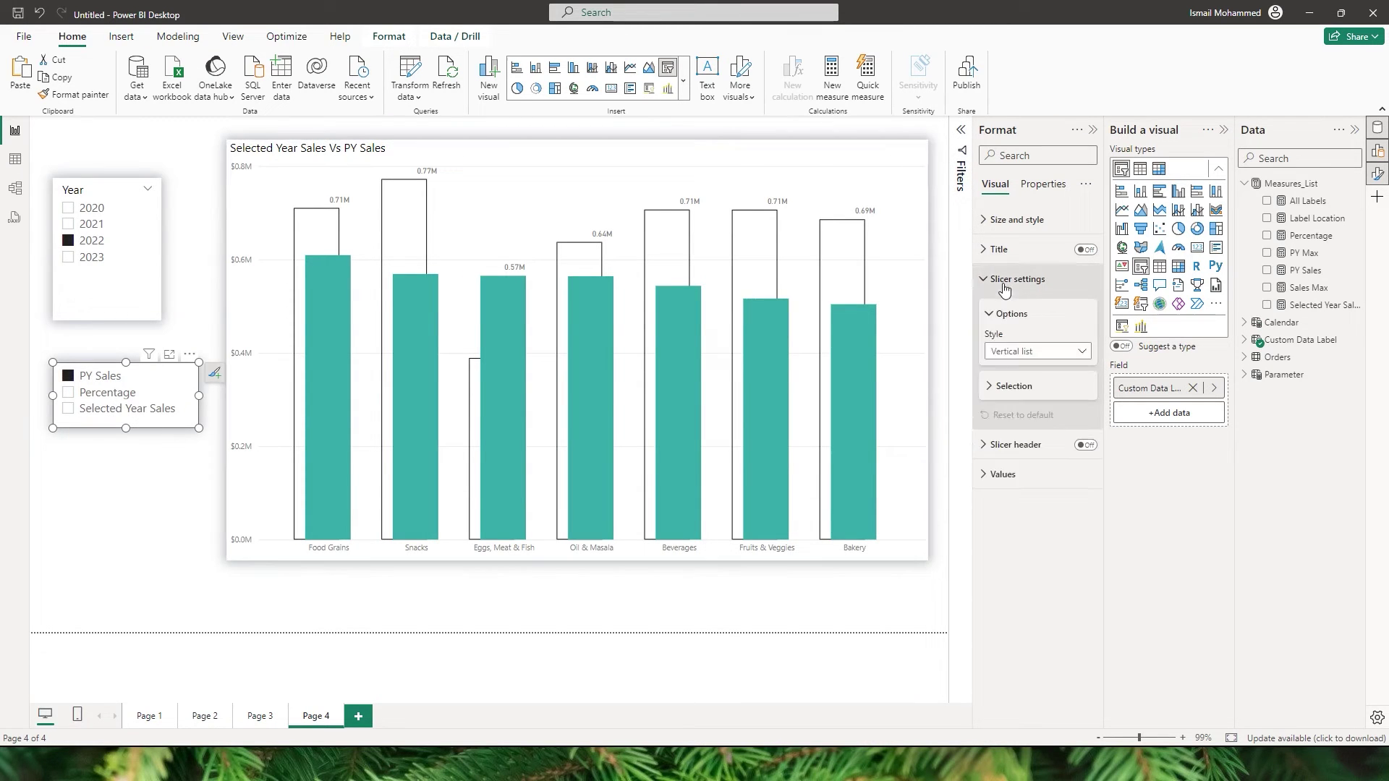
pyautogui.click(992, 389)
pyautogui.click(1080, 407)
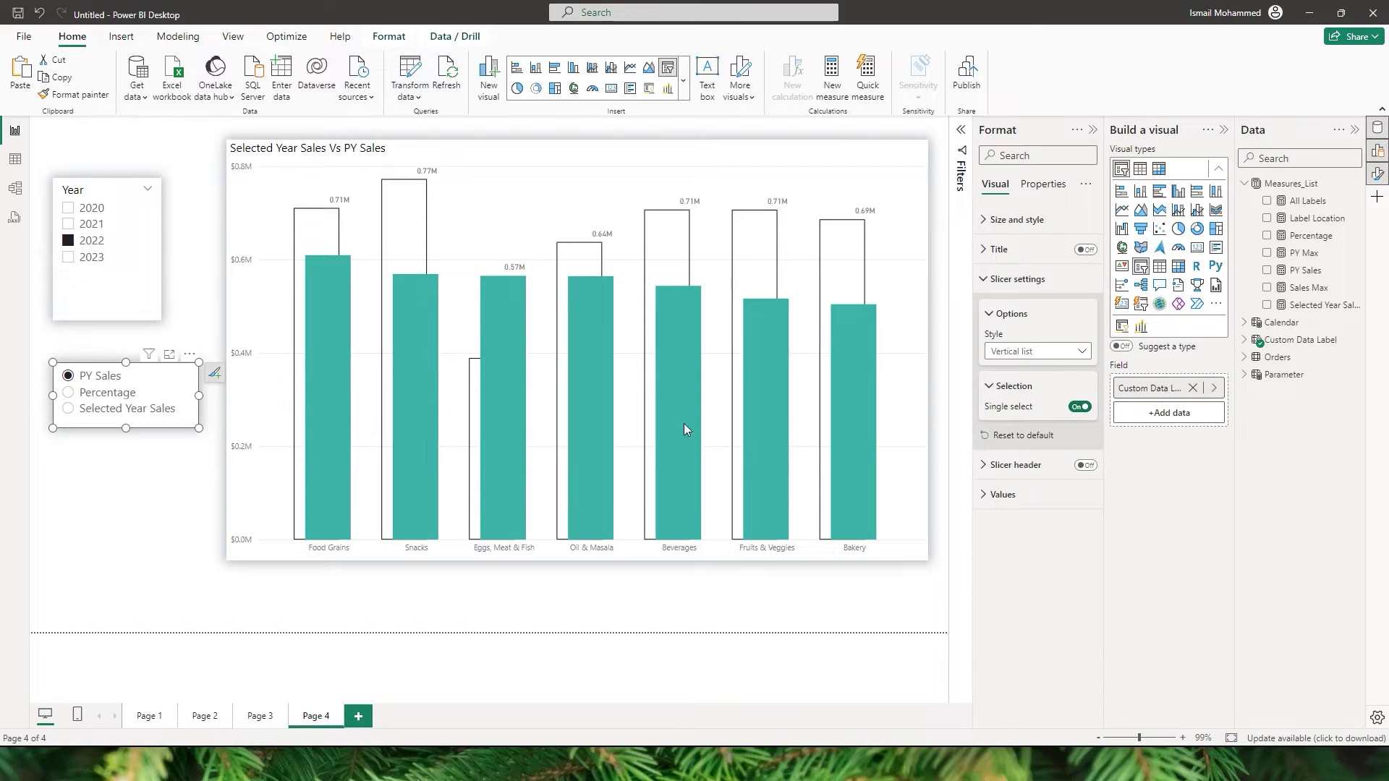
pyautogui.click(70, 393)
pyautogui.click(71, 376)
# - Make the Label Location series' data label value use Custom Data Label, then choose Percentage
pyautogui.click(569, 207)
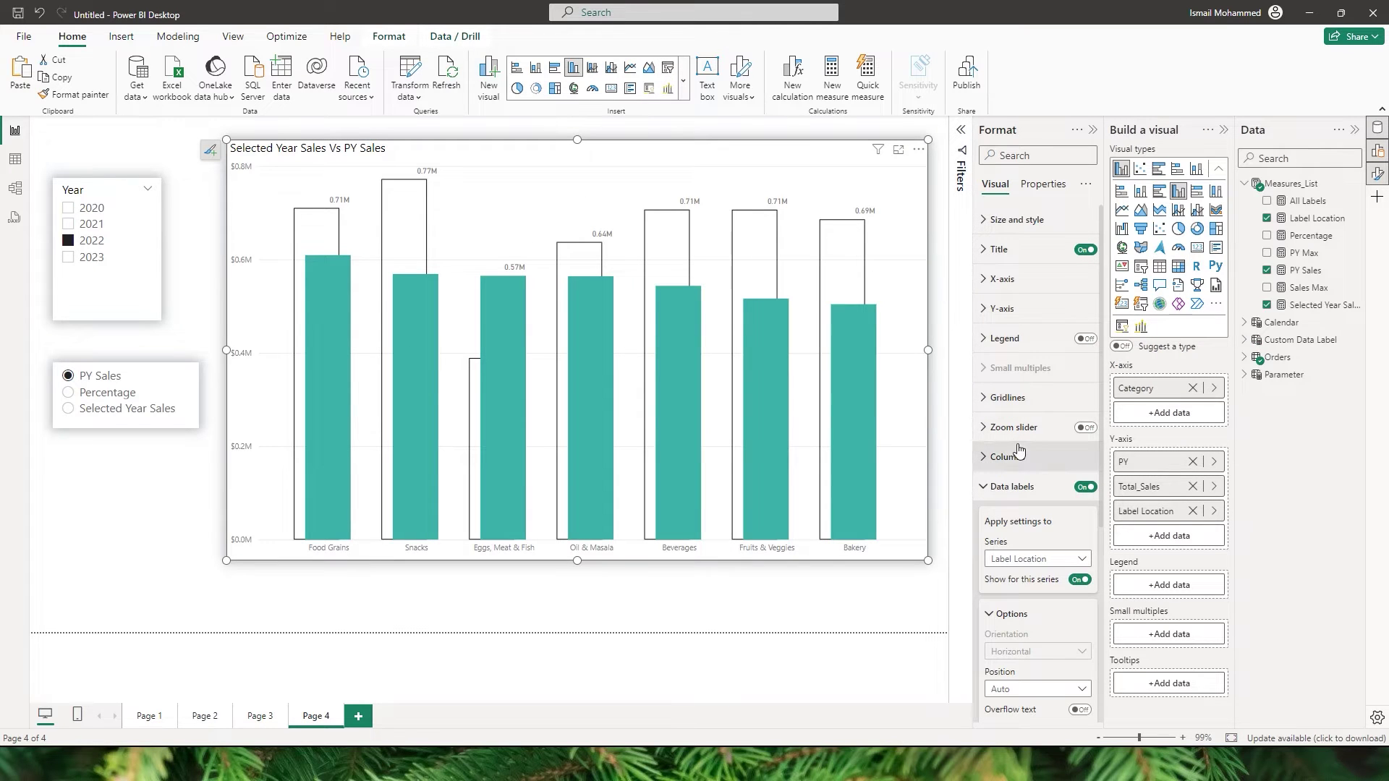
pyautogui.scroll(-5, 1042, 270)
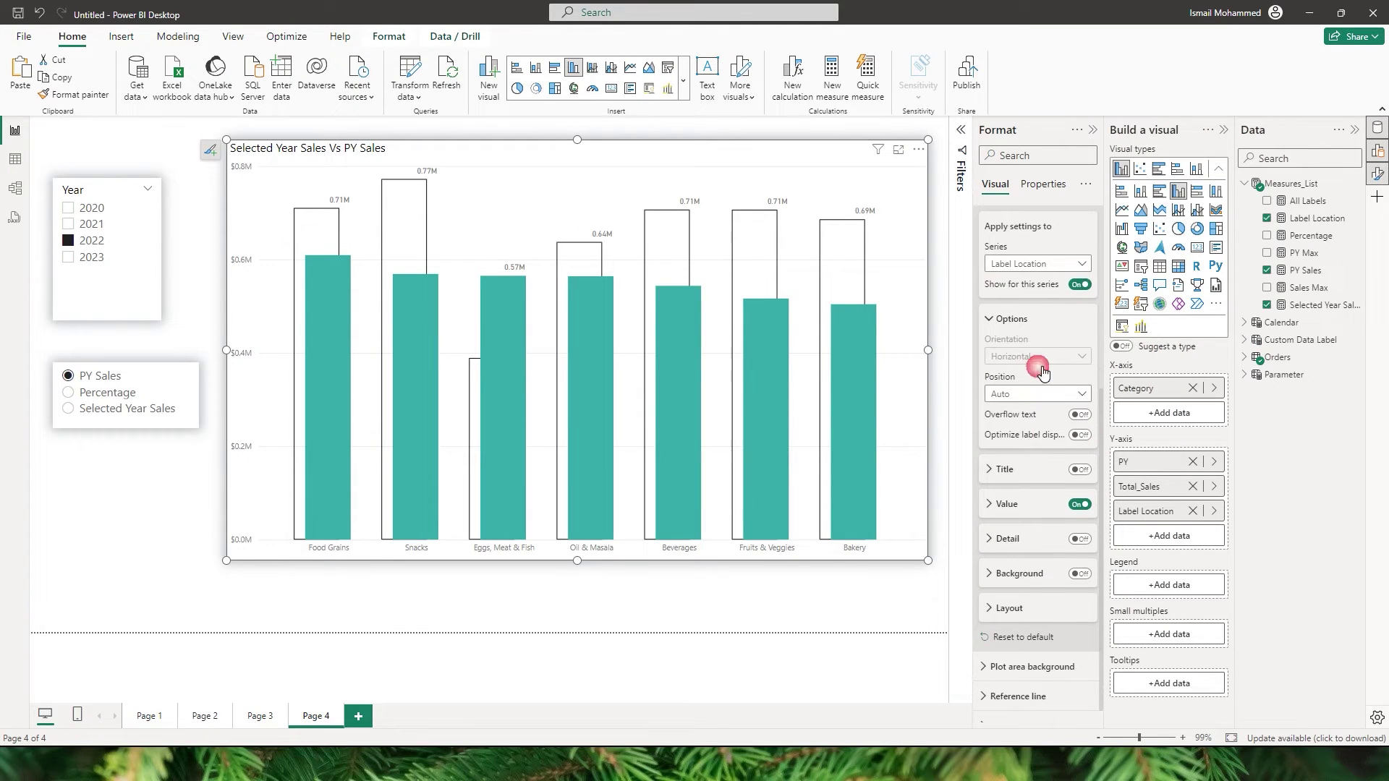
pyautogui.click(1040, 265)
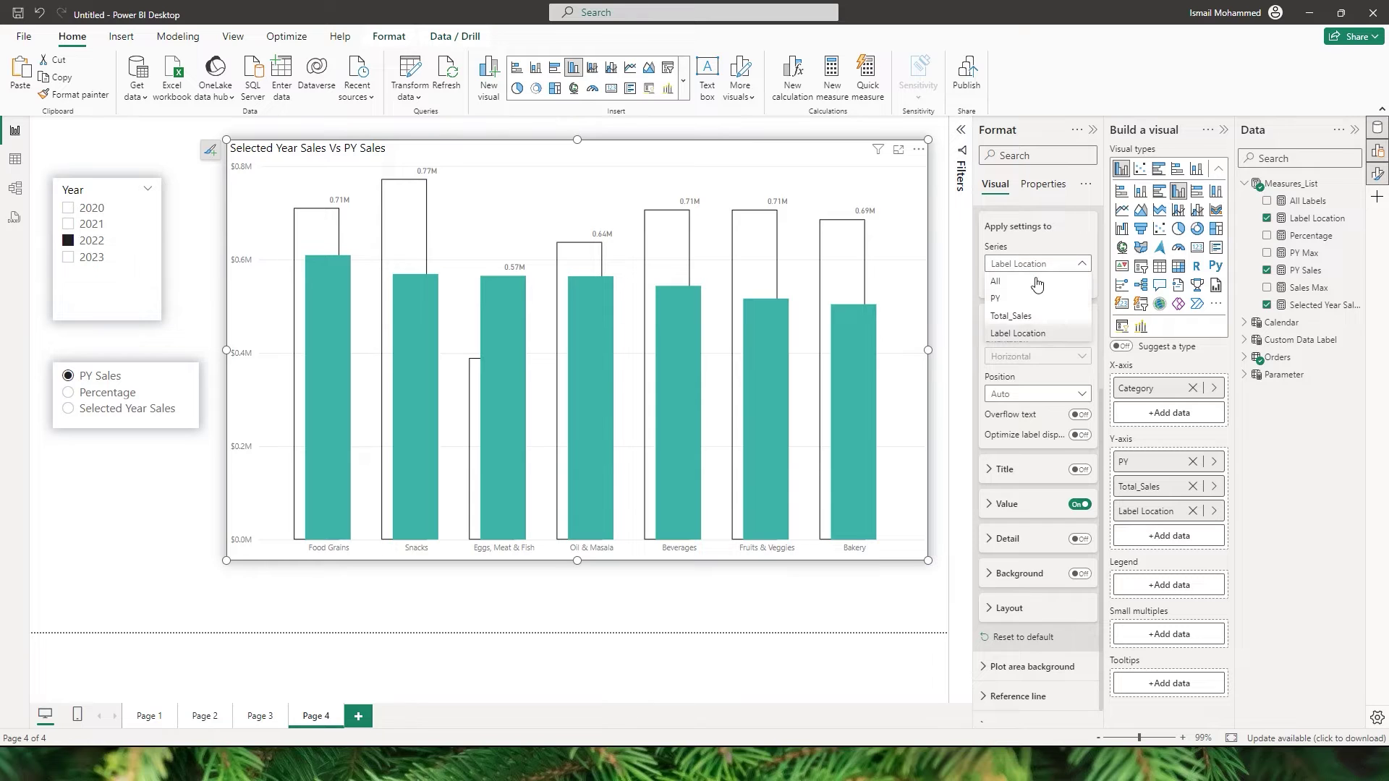
pyautogui.click(1035, 336)
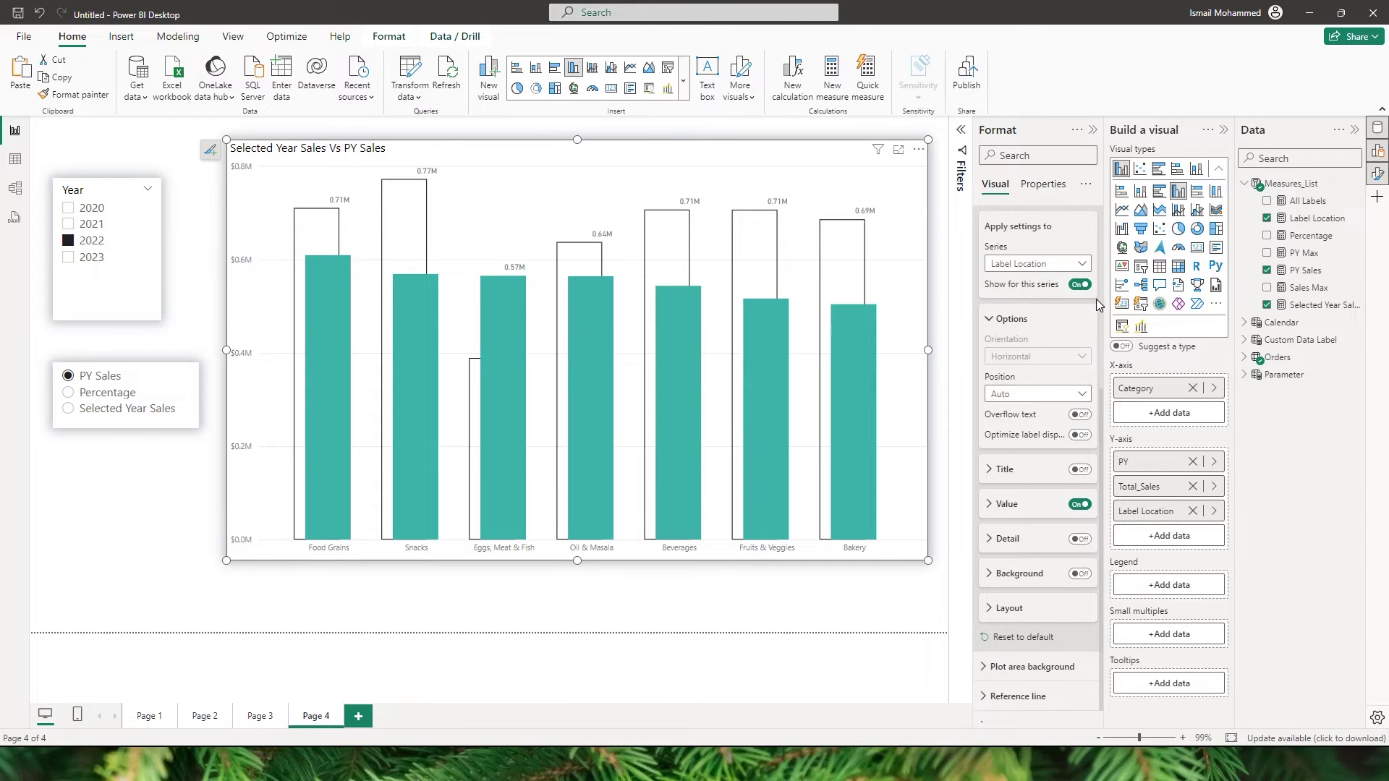
pyautogui.click(996, 508)
pyautogui.scroll(-3, 1062, 369)
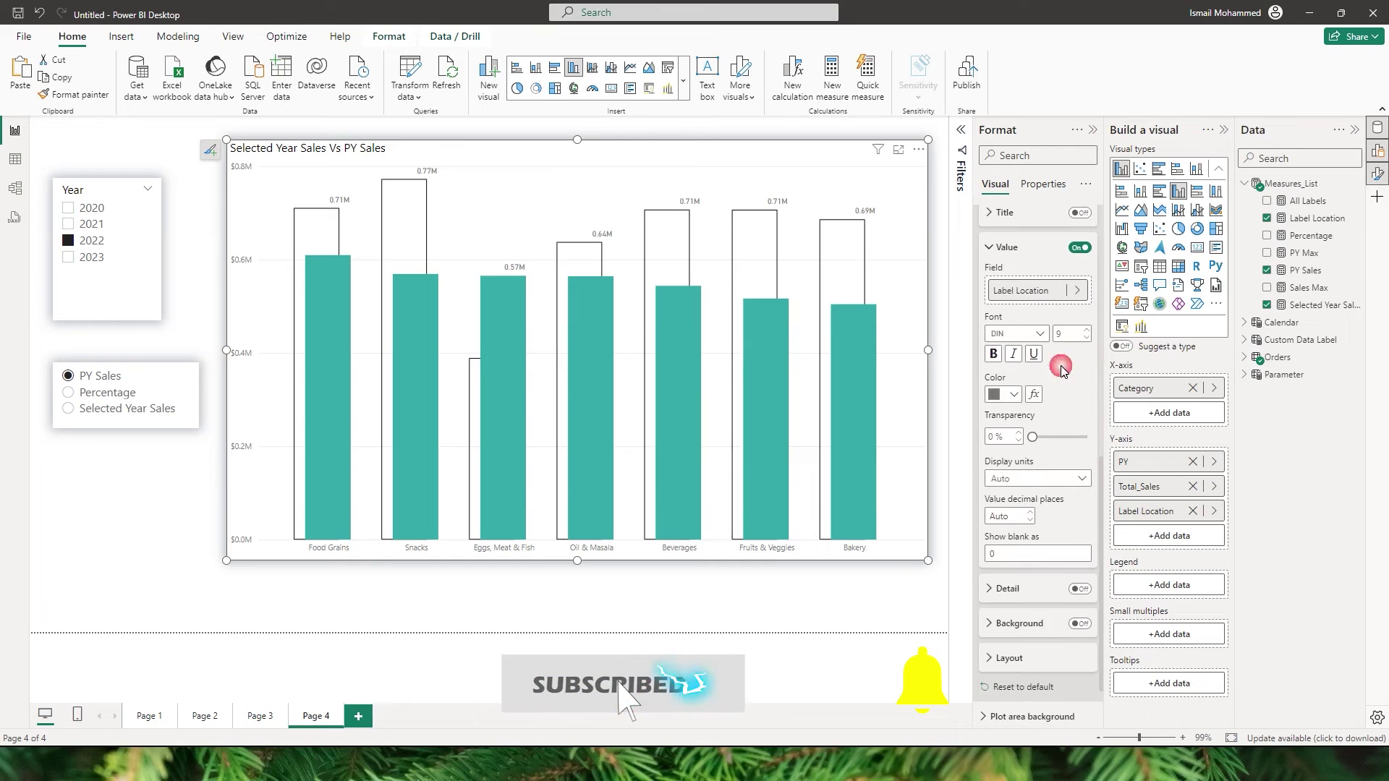
pyautogui.click(1077, 290)
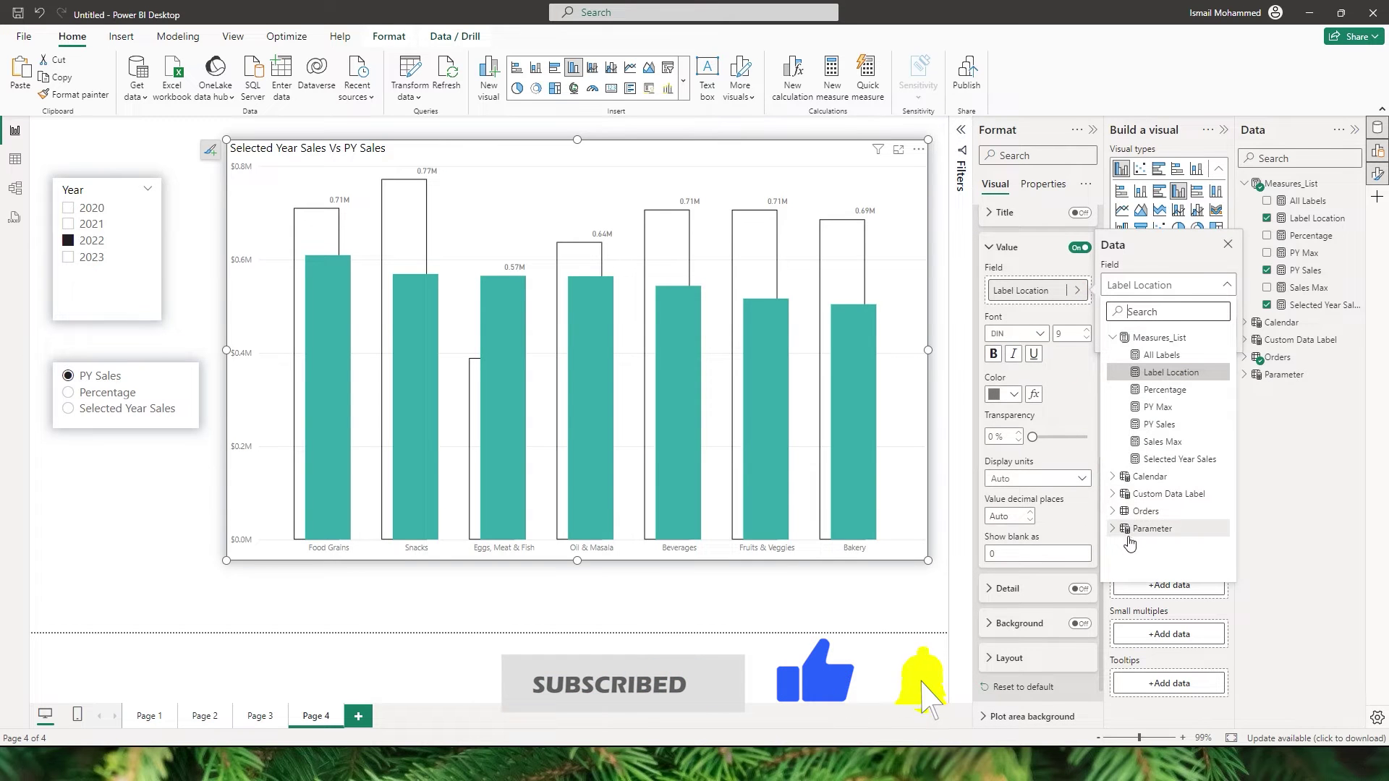
pyautogui.click(1160, 496)
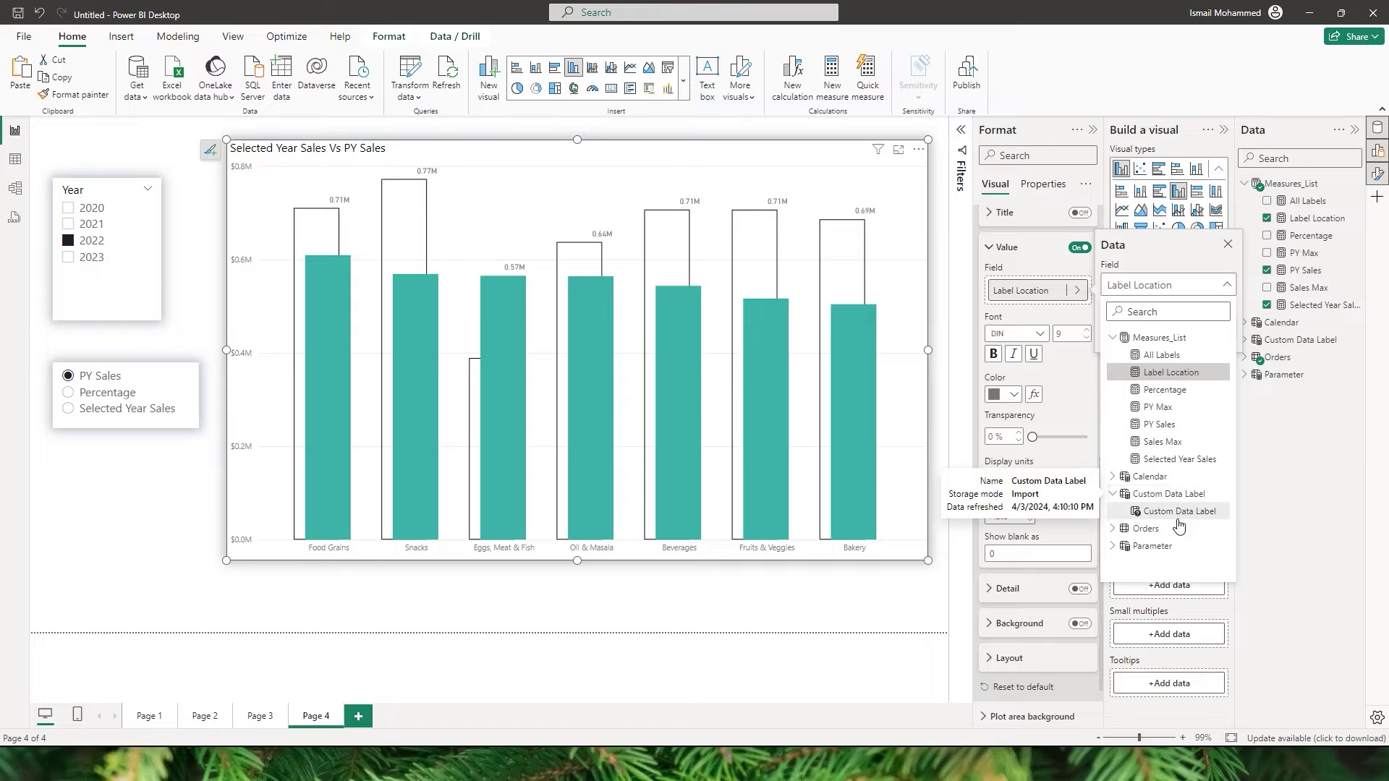
pyautogui.click(1177, 512)
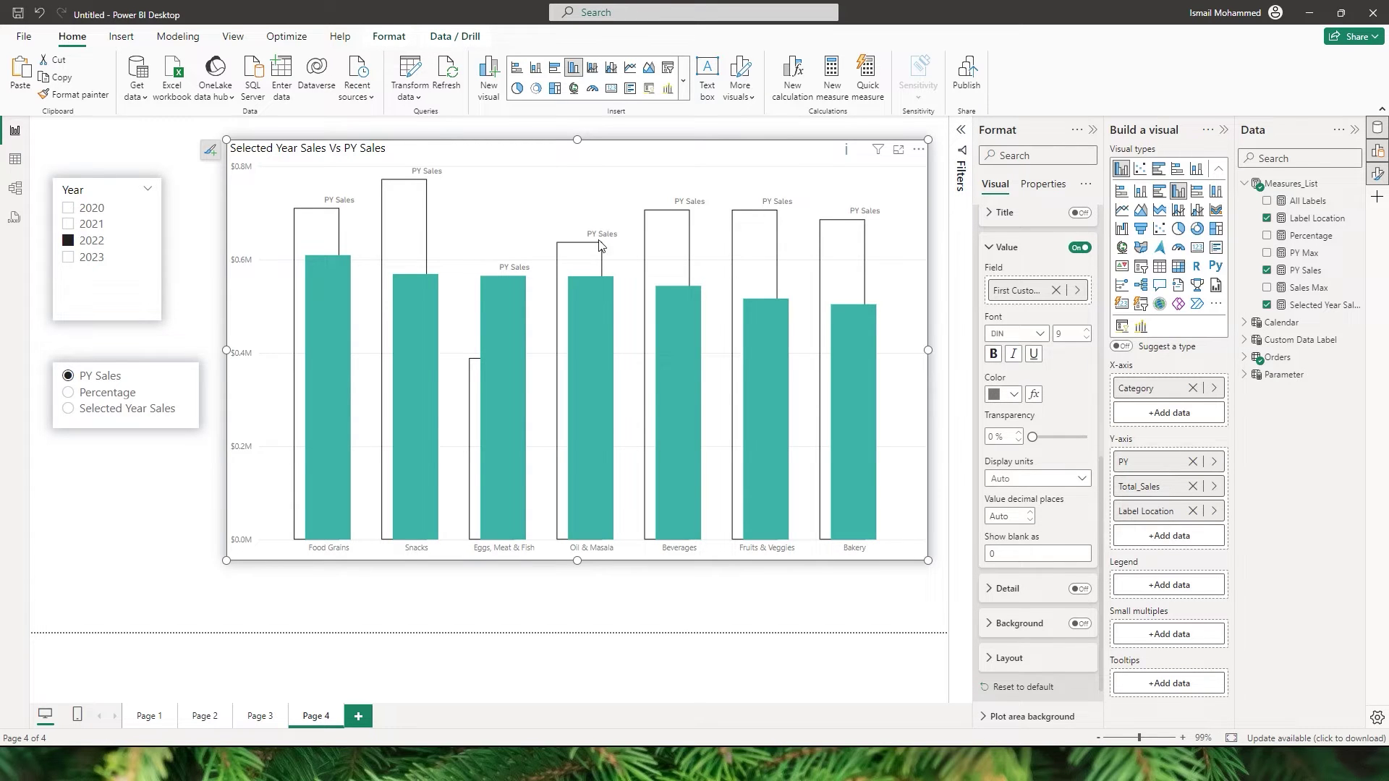
pyautogui.moveTo(418, 242)
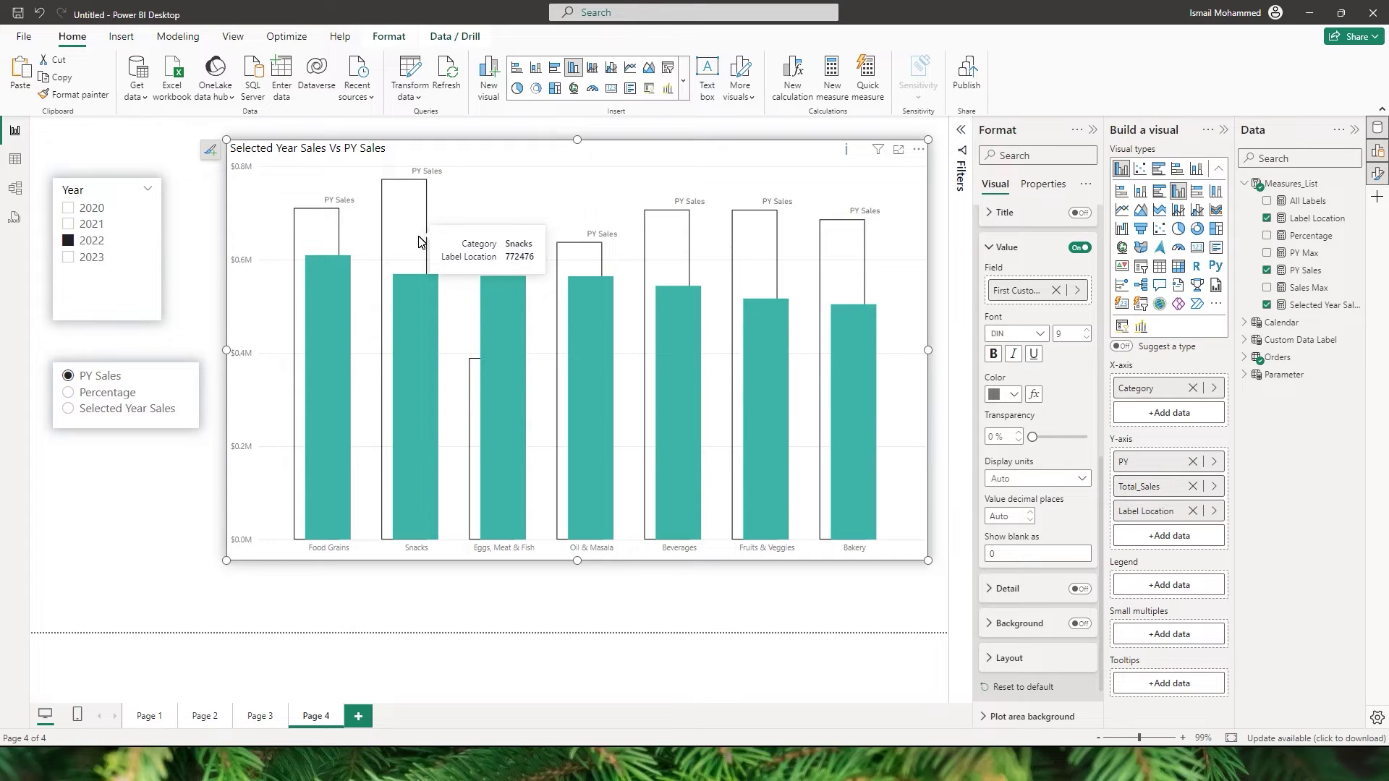
pyautogui.click(126, 394)
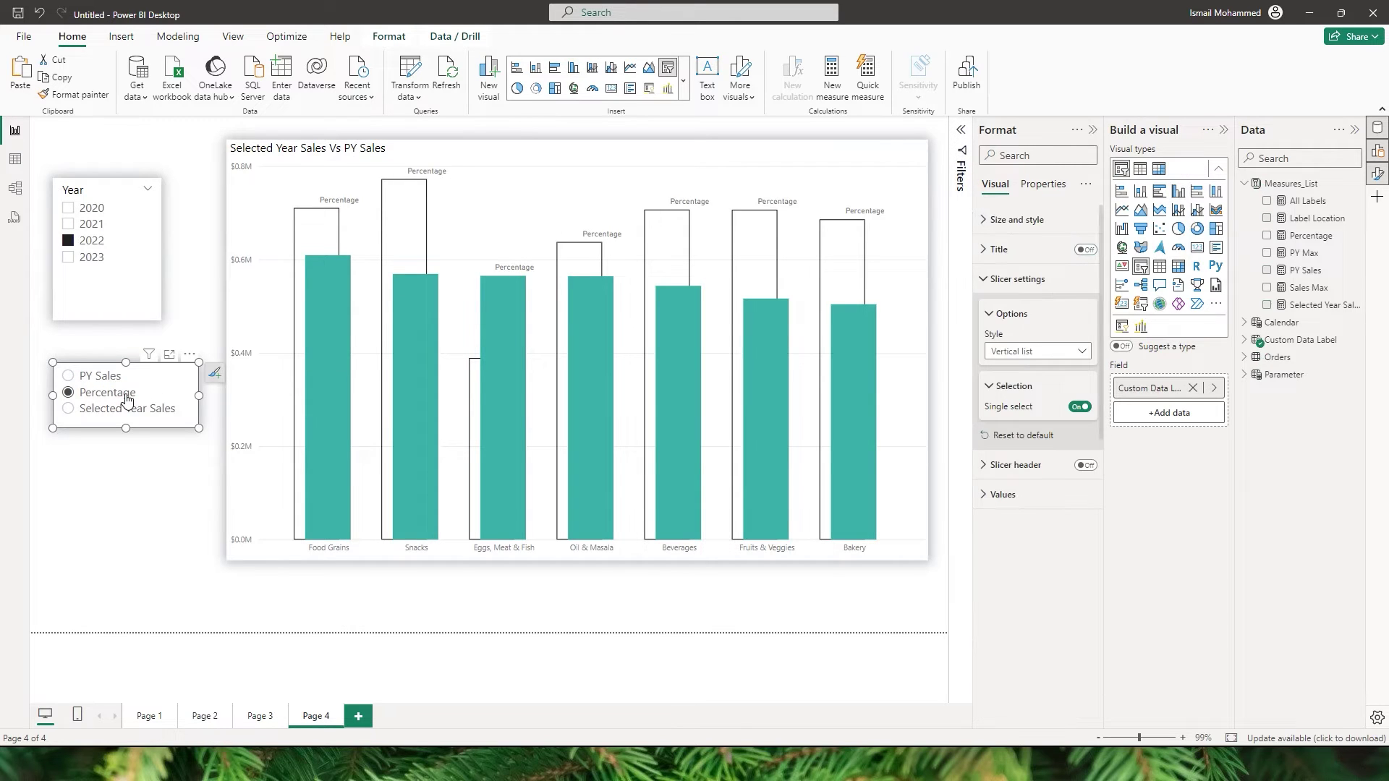
# - Choose Selected Year Sales in the Custom Data Label slicer so all bars show it
pyautogui.click(146, 411)
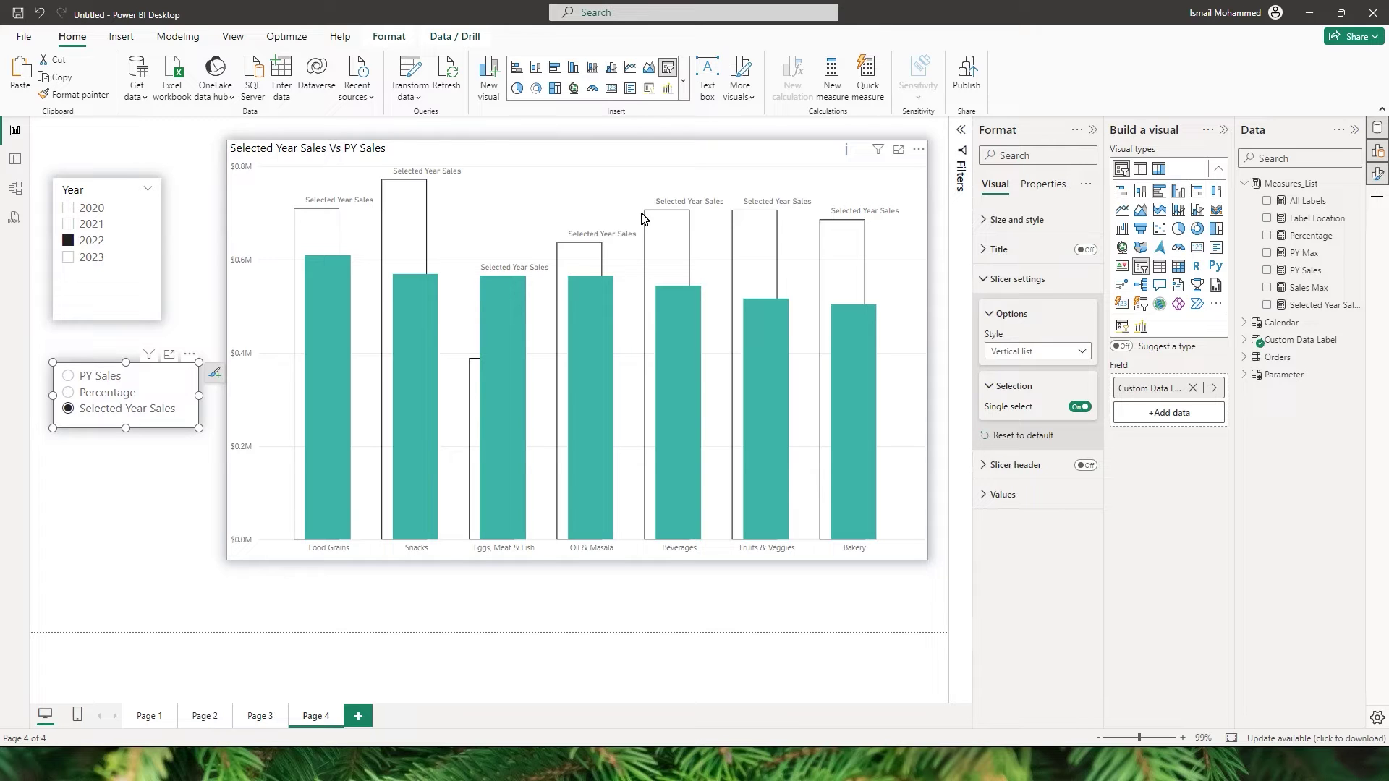
pyautogui.click(655, 617)
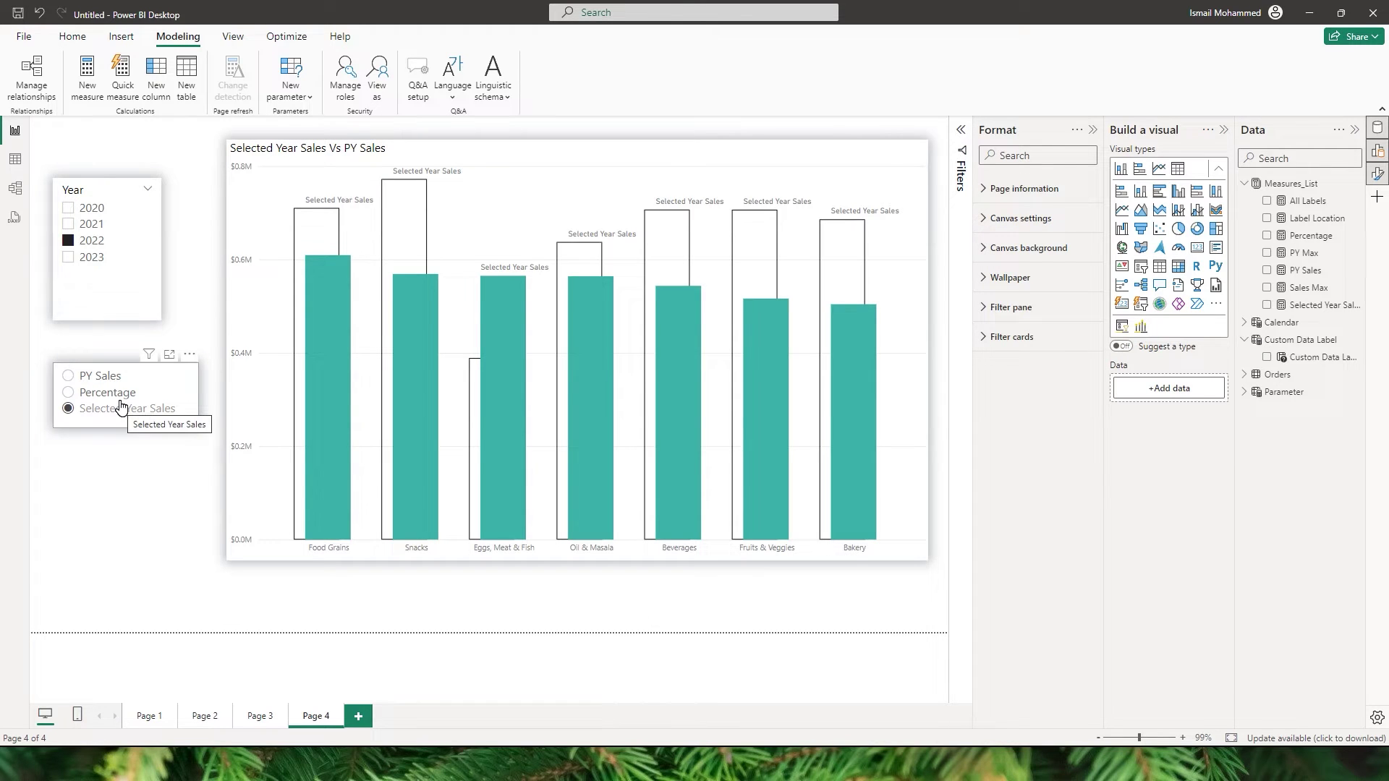
# - Start a new measure 'Label Switch = SWITCH(SELECTEDVALUE('Custom Data Label'[Custom Data Label Fields]),' in Custom Data Label
pyautogui.rightClick(1337, 340)
pyautogui.click(1278, 376)
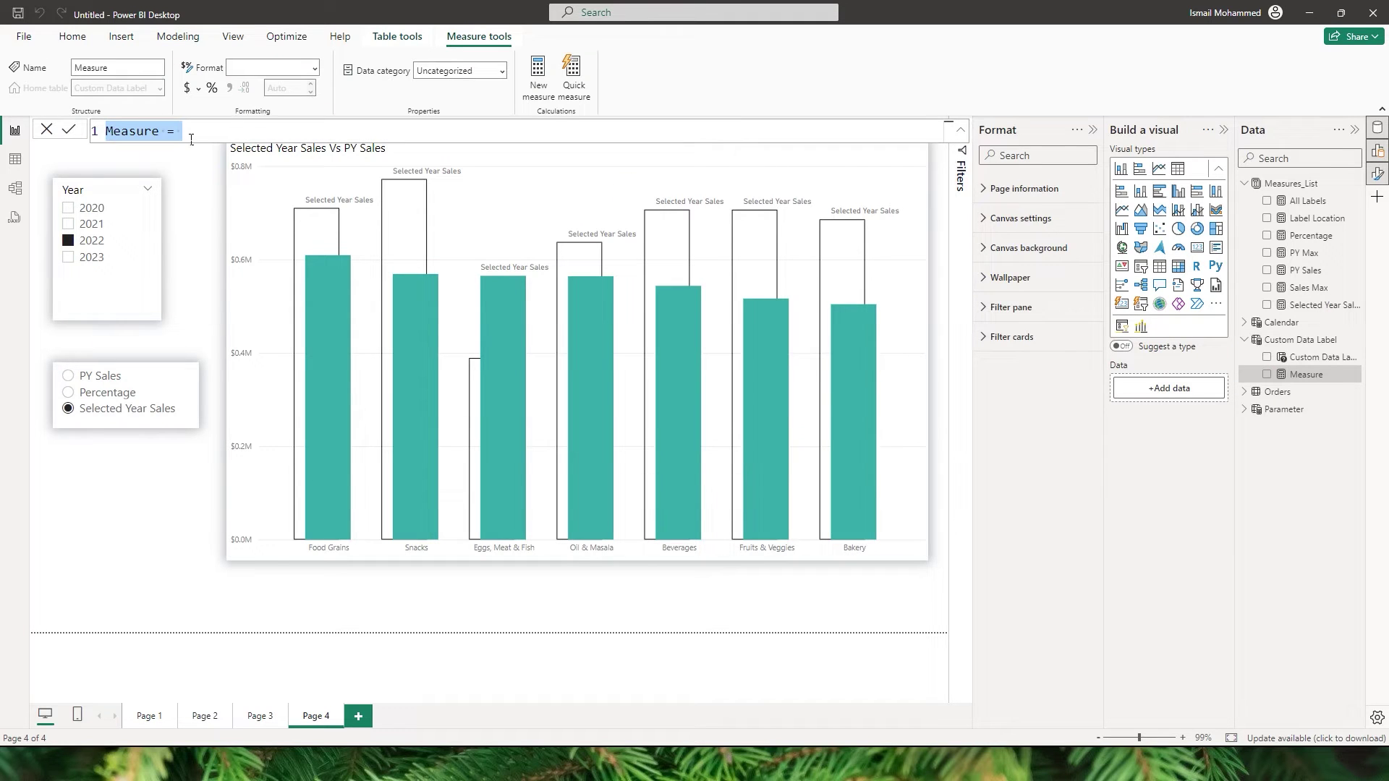
pyautogui.write('Label Switch')
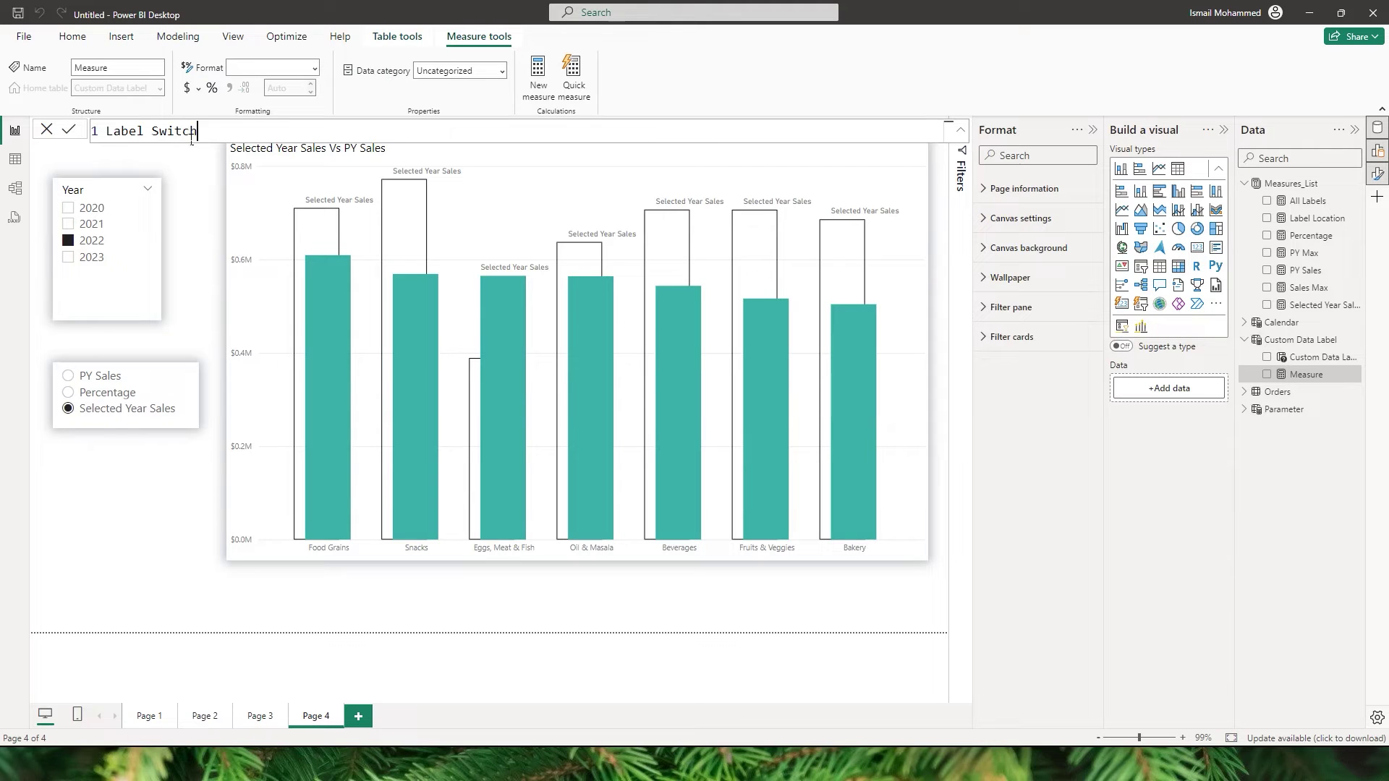
pyautogui.write(' = Swit')
pyautogui.press('Tab')
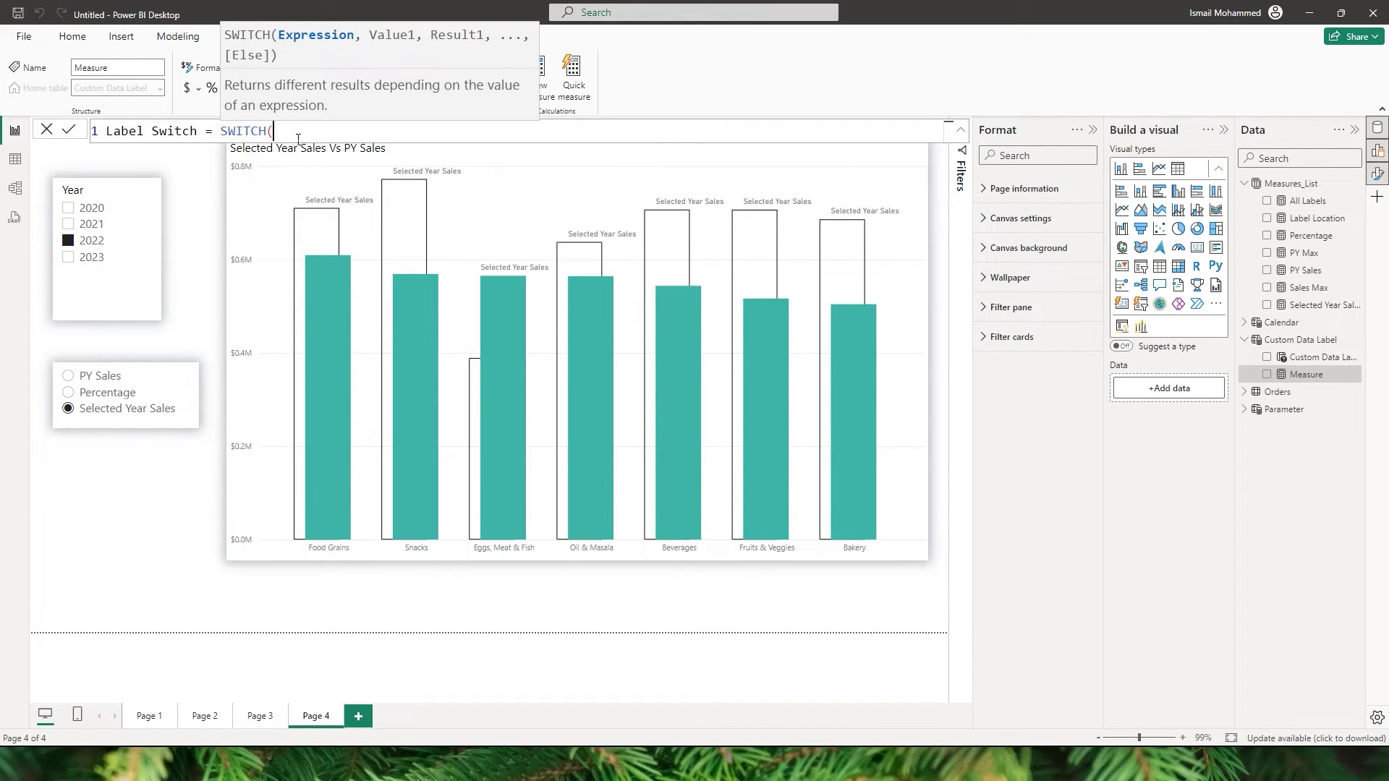
pyautogui.write('Sele')
pyautogui.press('Down')
pyautogui.press('Down')
pyautogui.press('Down')
pyautogui.press('Down')
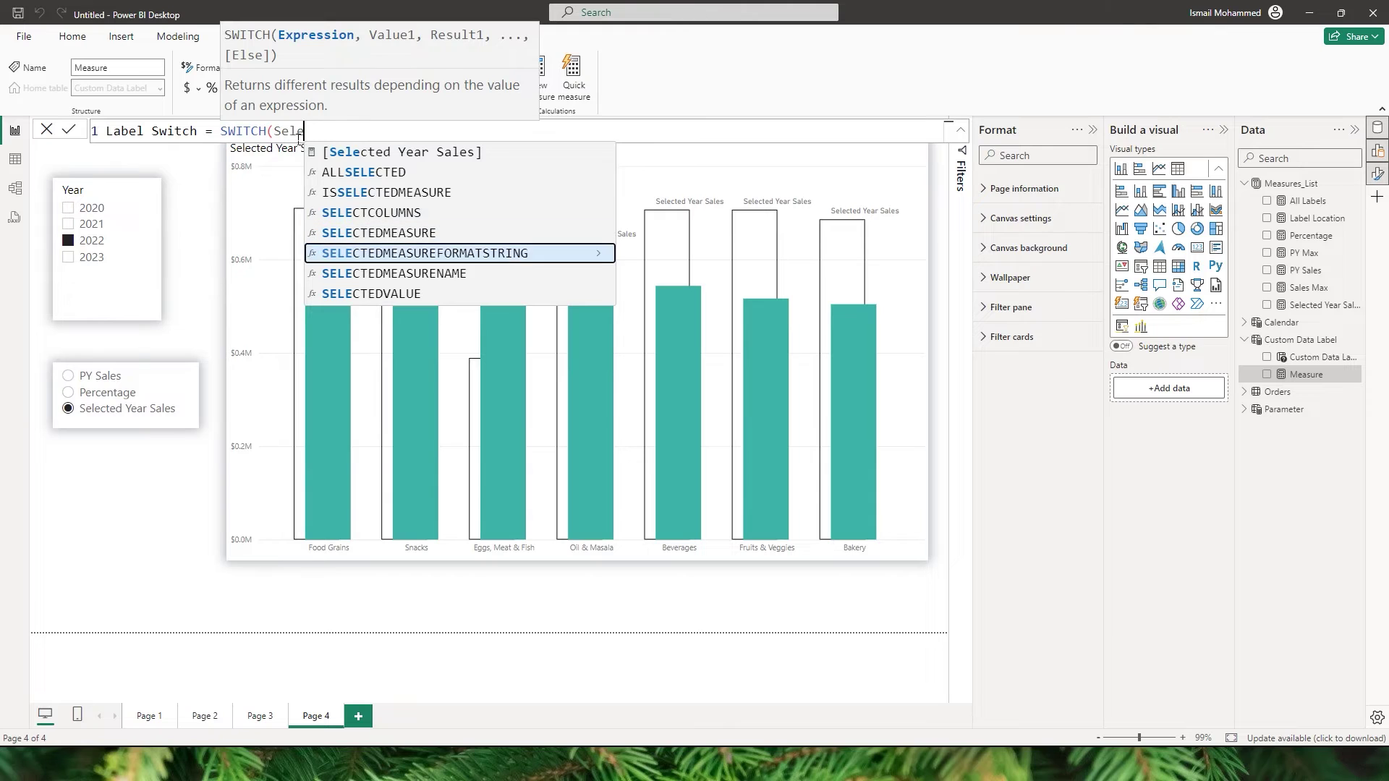
pyautogui.press('Tab')
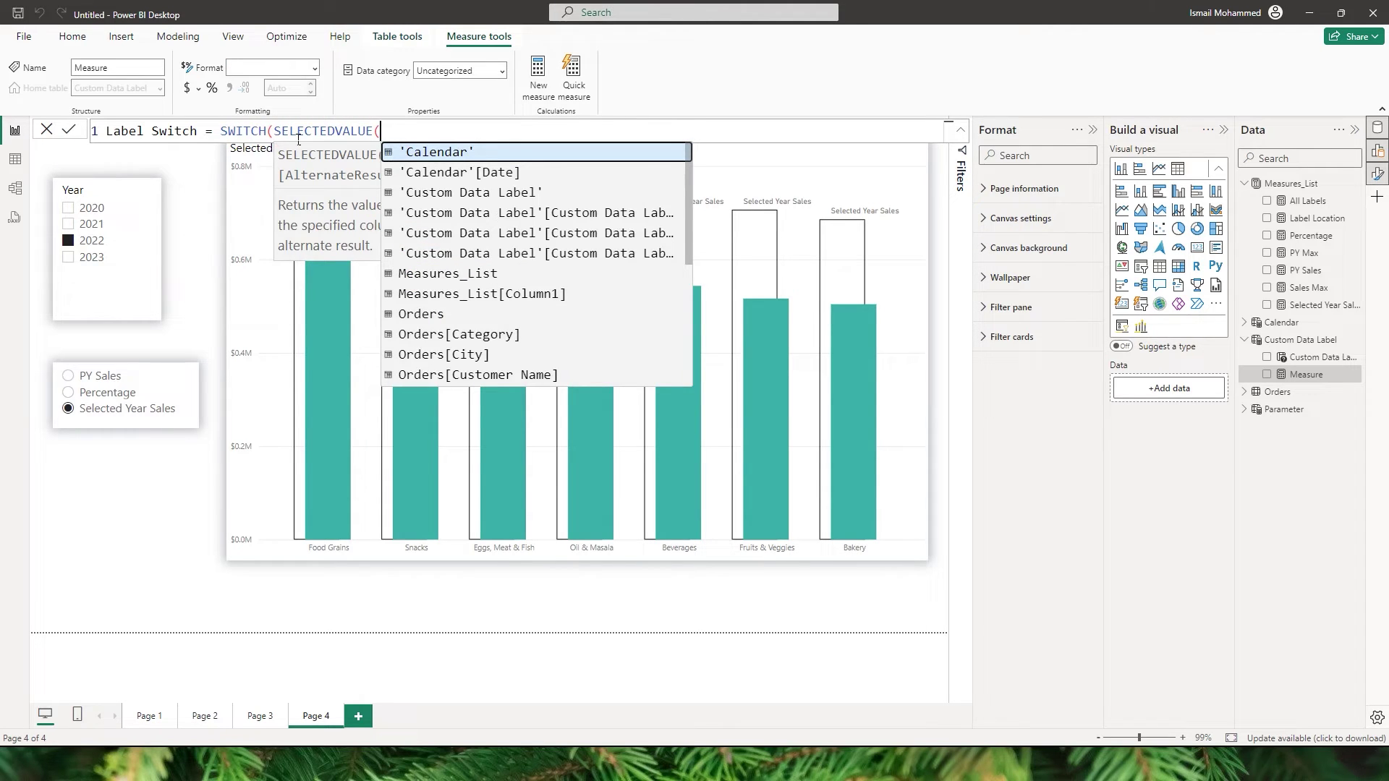
pyautogui.press('Down')
pyautogui.press('Down')
pyautogui.press('Down')
pyautogui.press('Down')
pyautogui.press('Tab')
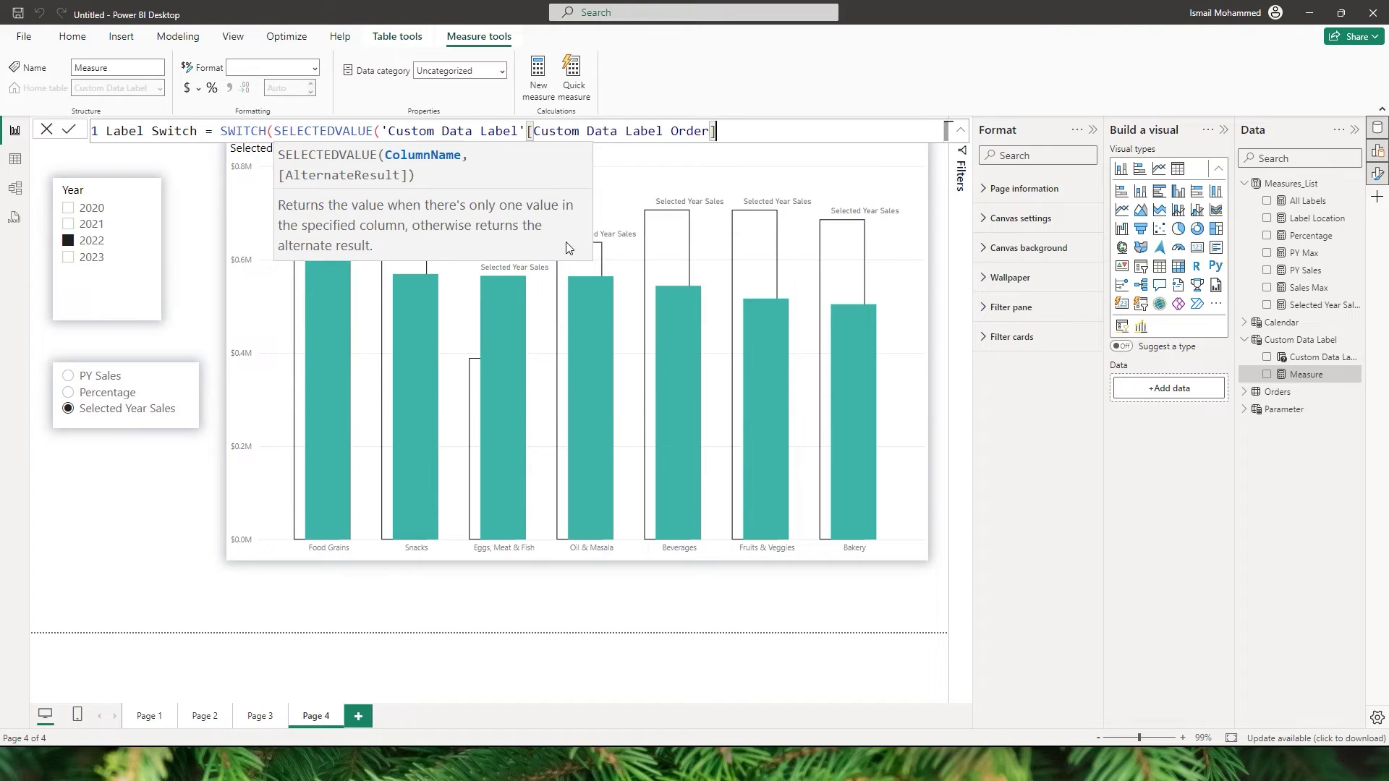
pyautogui.press('BackSpace')
pyautogui.press('BackSpace')
pyautogui.press('BackSpace')
pyautogui.press('BackSpace')
pyautogui.press('BackSpace')
pyautogui.press('BackSpace')
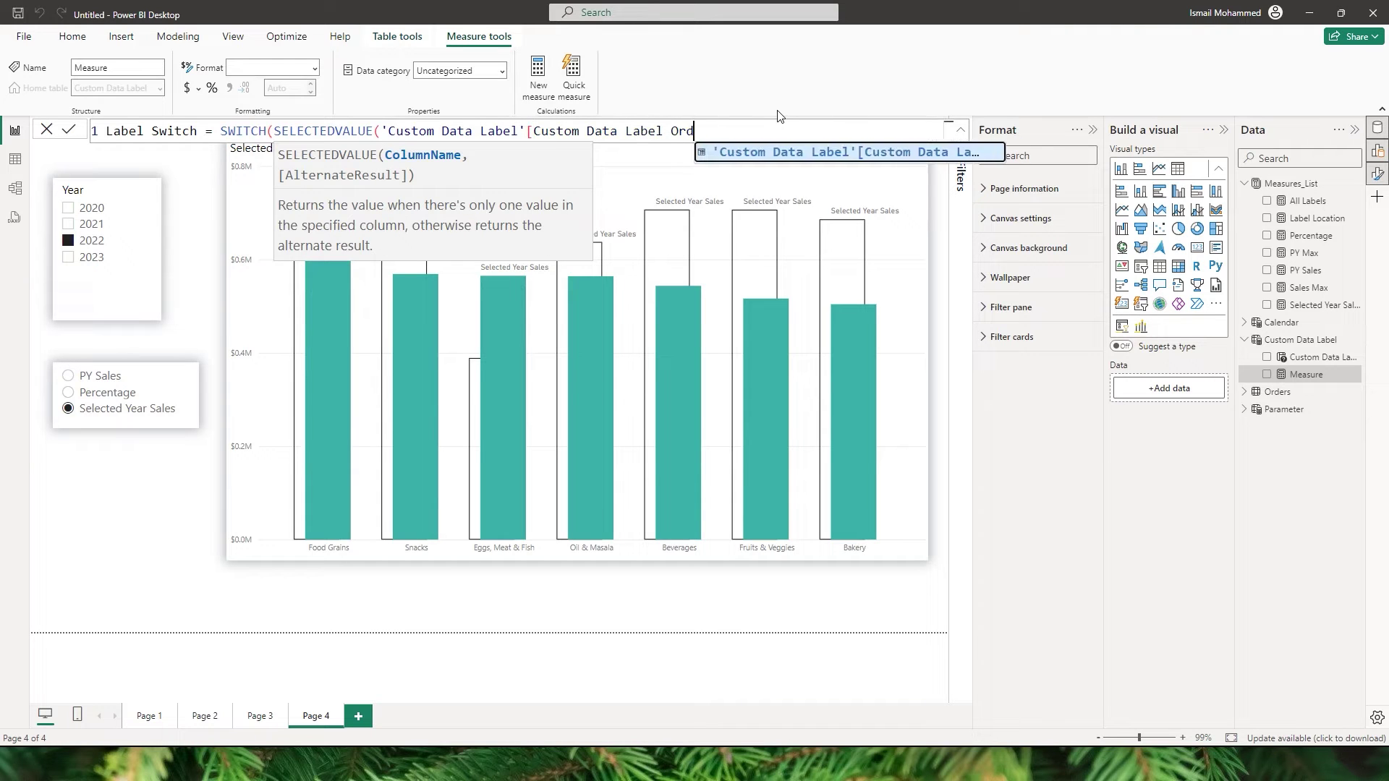
pyautogui.press('Down')
pyautogui.press('Tab')
pyautogui.press('BackSpace')
pyautogui.press('BackSpace')
pyautogui.press('BackSpace')
pyautogui.press('BackSpace')
pyautogui.press('BackSpace')
pyautogui.press('BackSpace')
pyautogui.press('Down')
pyautogui.press('Tab')
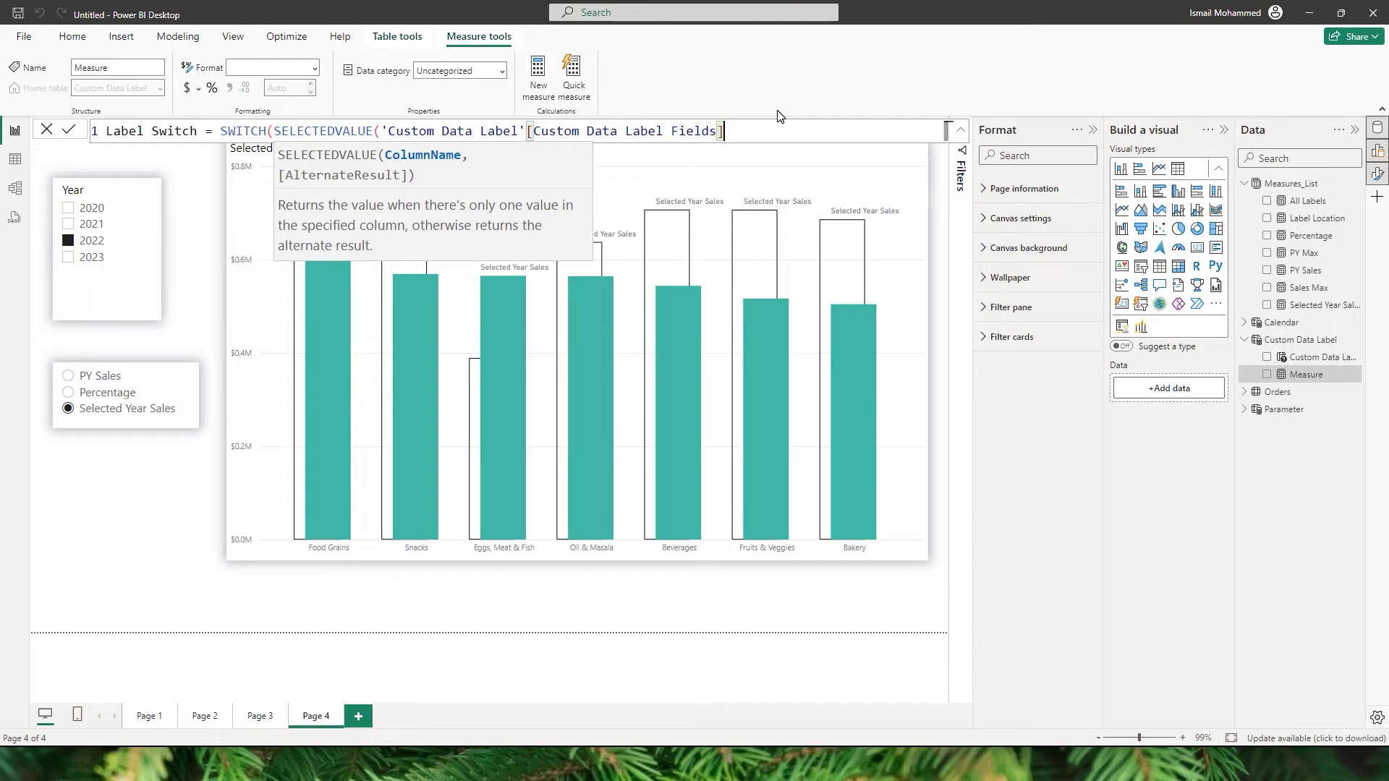
pyautogui.write('),')
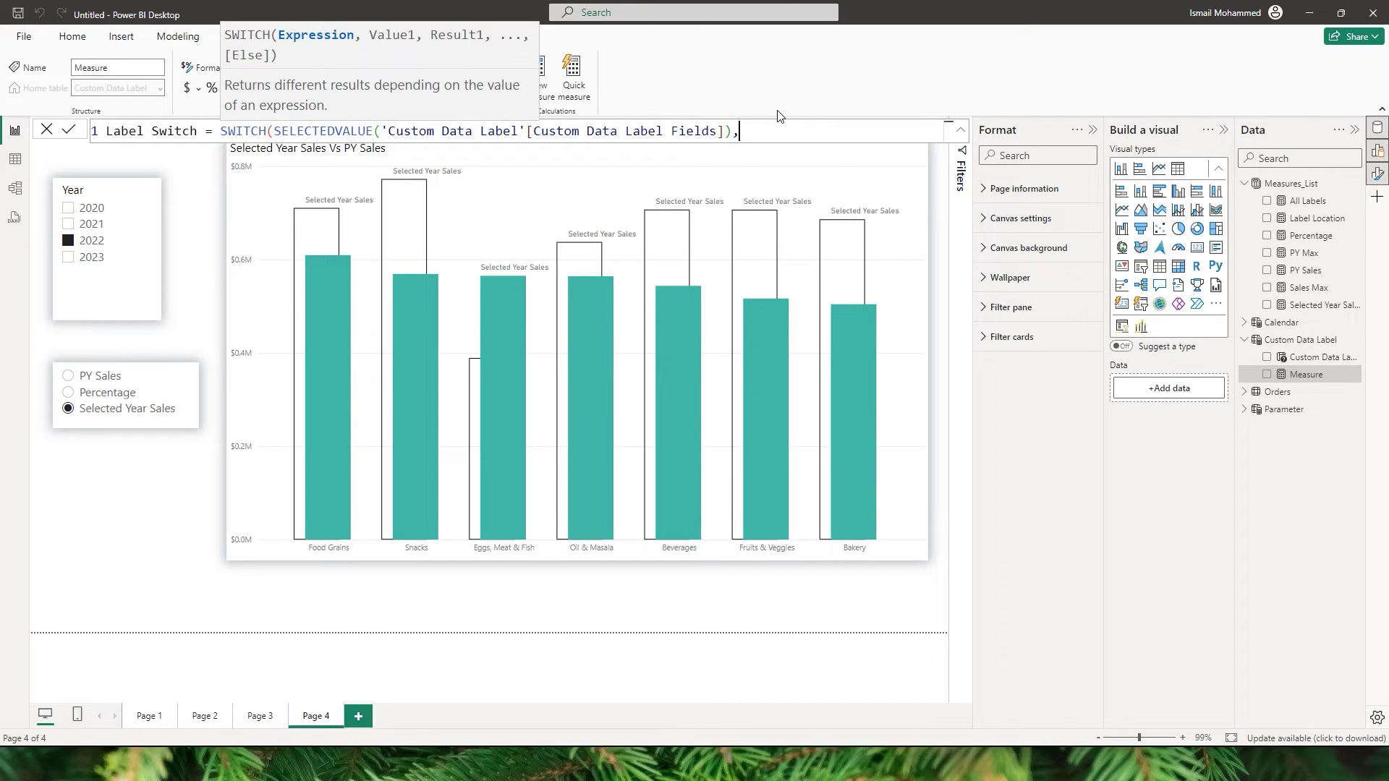
# - Add the first case line starting NAMEOF([PY Sales]) to the Label Switch formula
pyautogui.hotkey('shift', 'Return')
pyautogui.write('name')
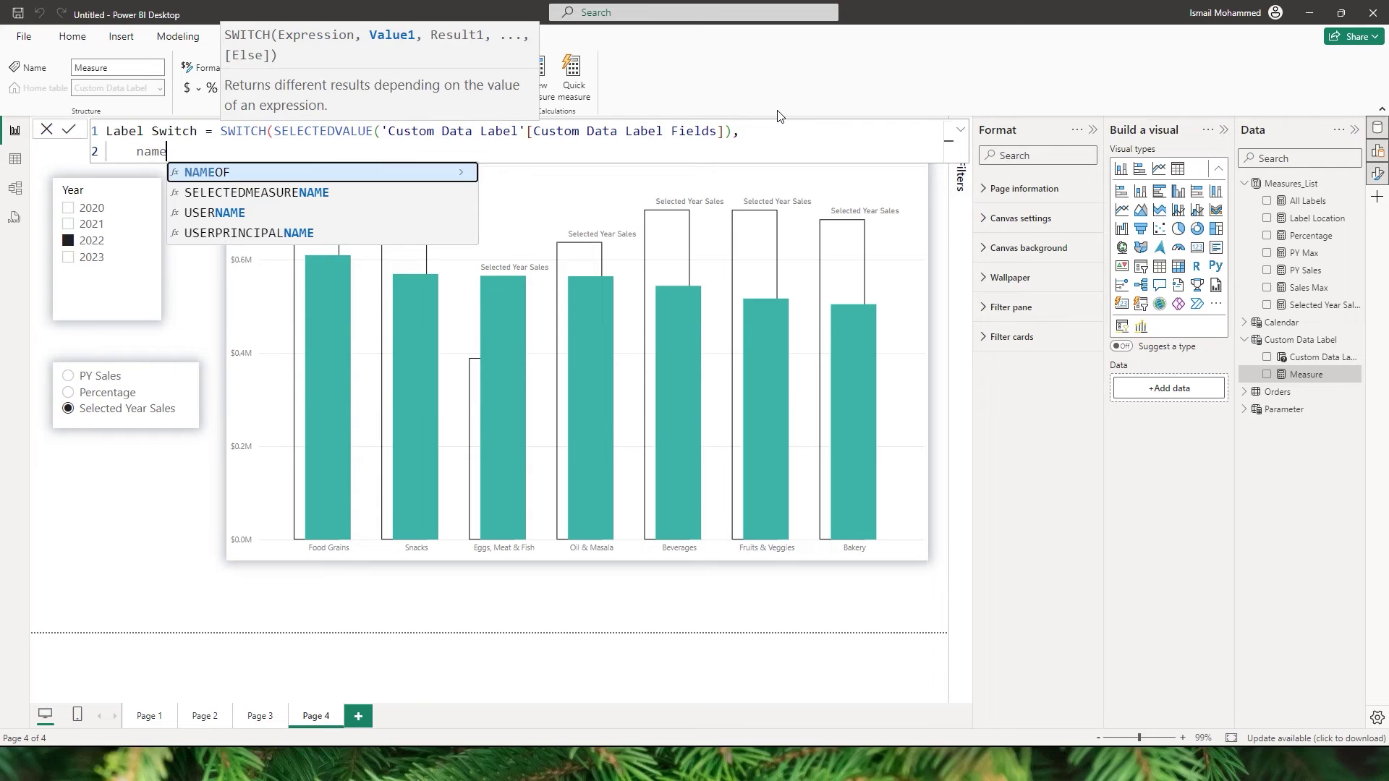
pyautogui.press('Tab')
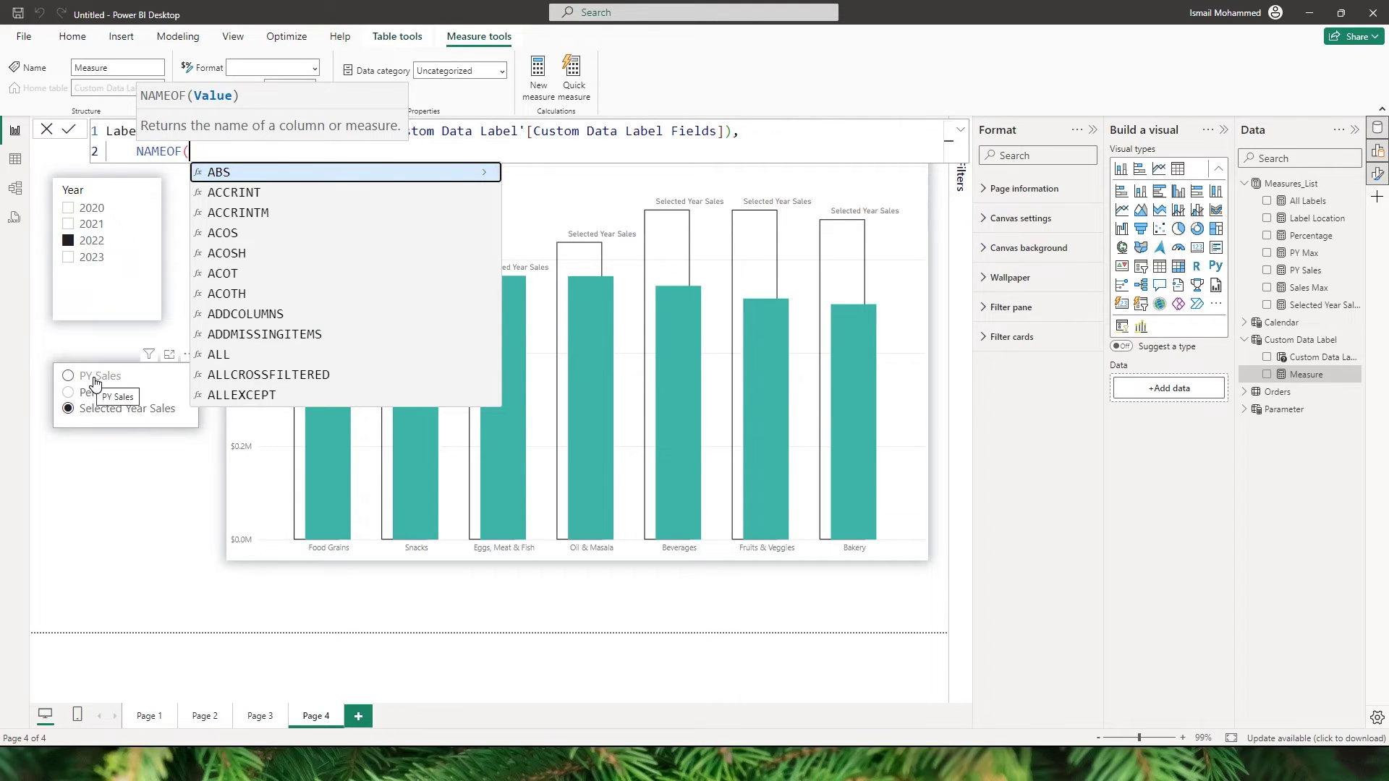
pyautogui.write('[PY')
pyautogui.press('Down')
pyautogui.press('Tab')
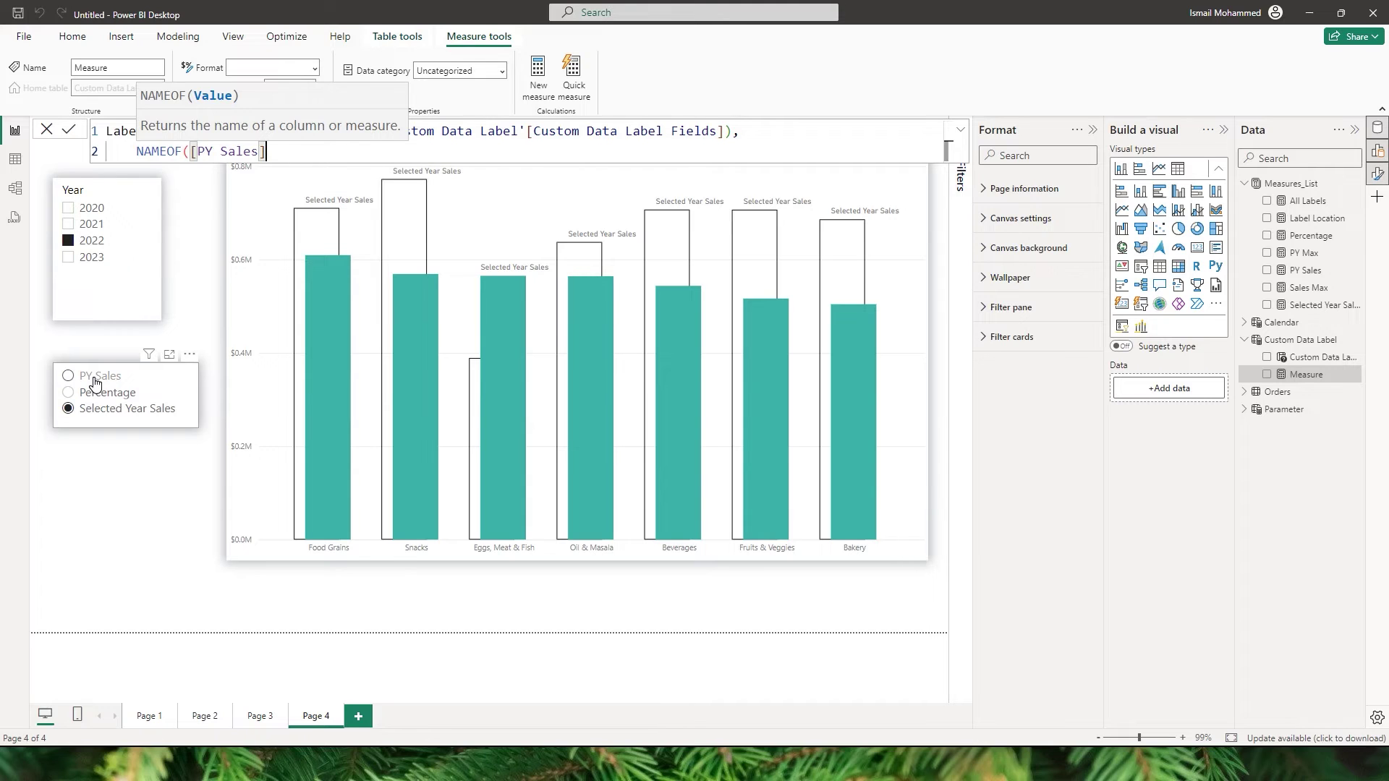
pyautogui.write(')')
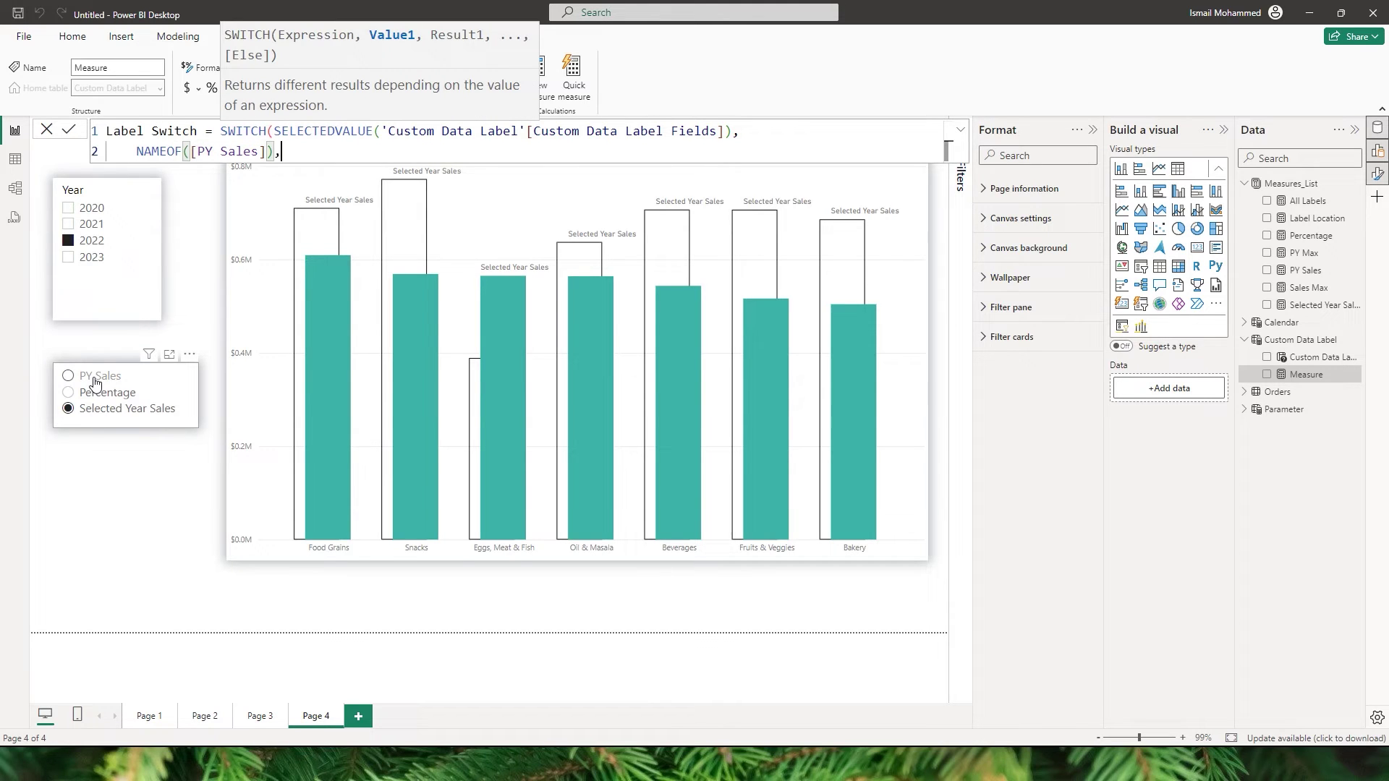
pyautogui.write(',[PY')
# - Complete the [PY Sales] result and add the NAMEOF([Percentage]),[Percentage] case
pyautogui.press('Down')
pyautogui.press('Tab')
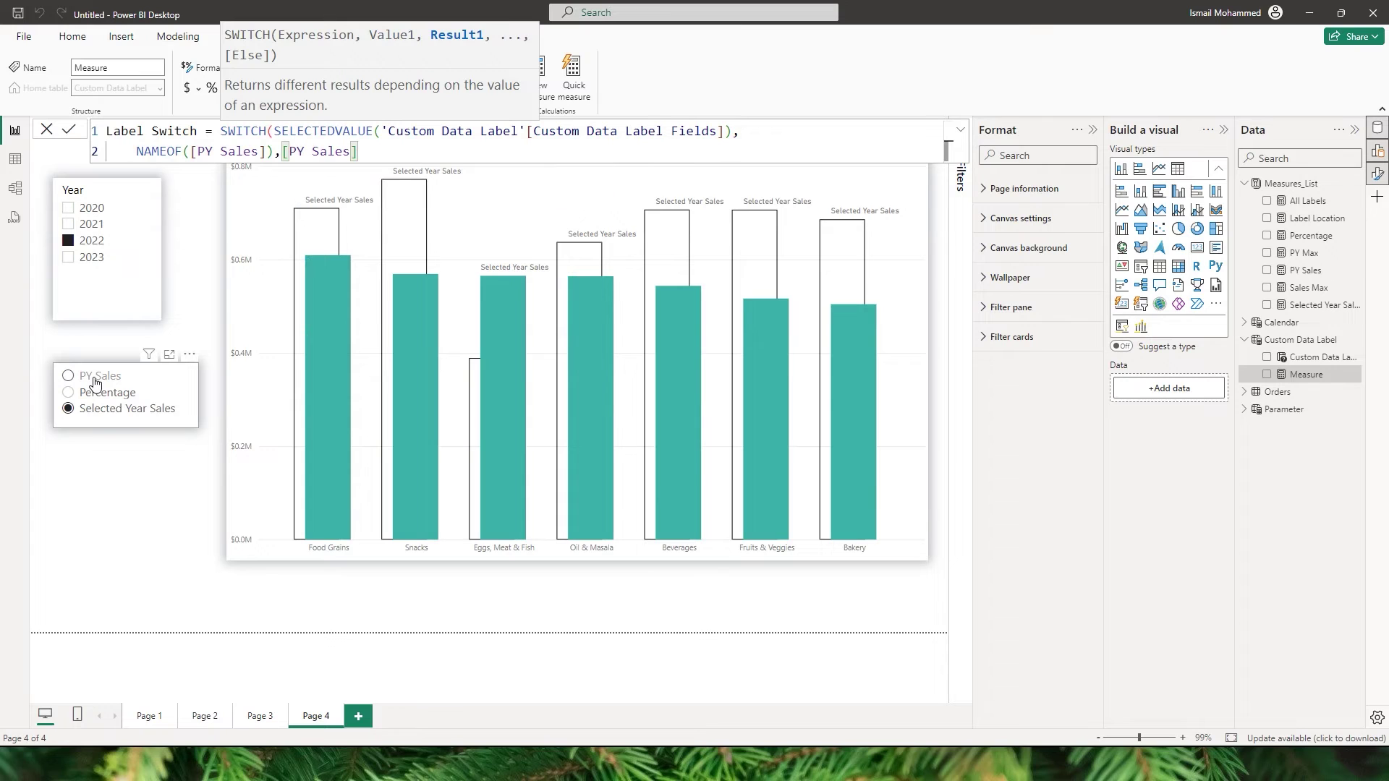
pyautogui.write(',')
pyautogui.hotkey('shift', 'Return')
pyautogui.write('Name')
pyautogui.press('Tab')
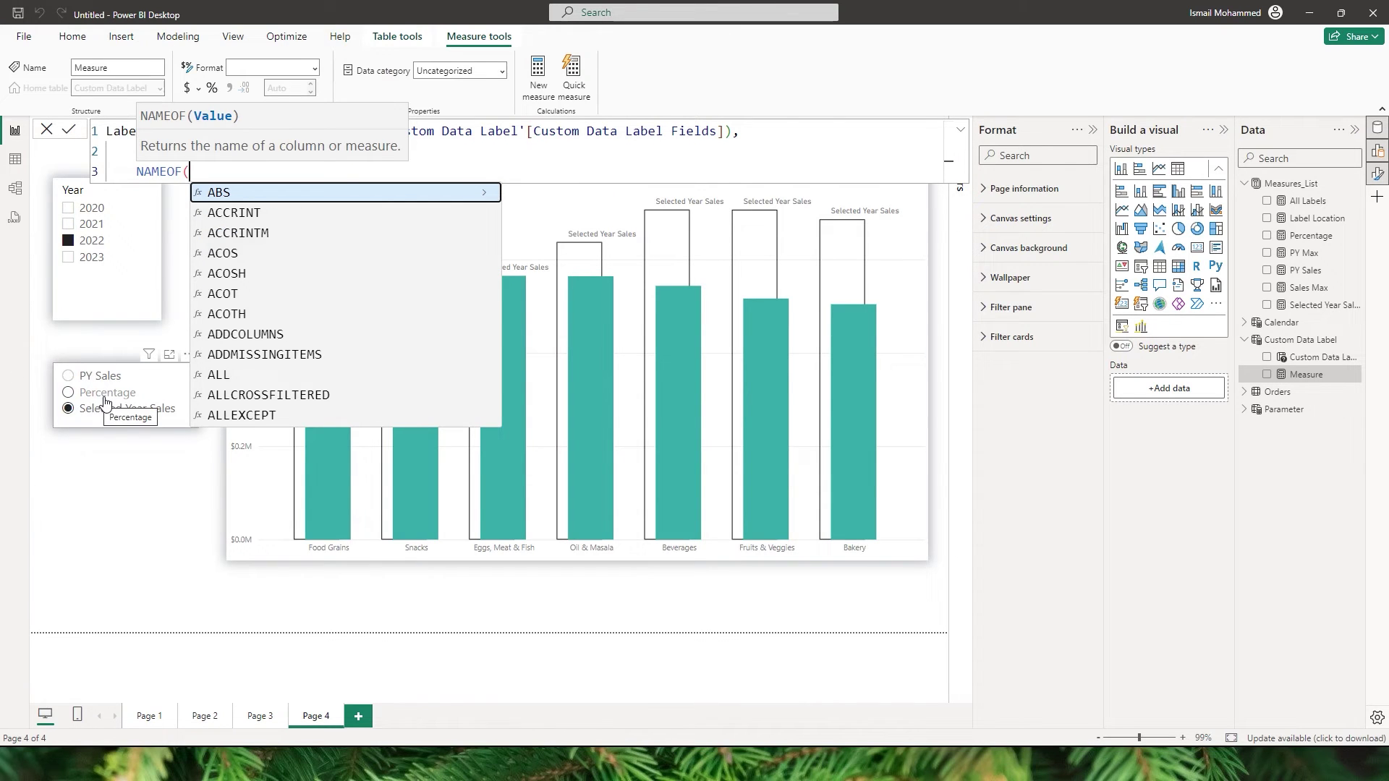
pyautogui.write('Per')
pyautogui.press('Tab')
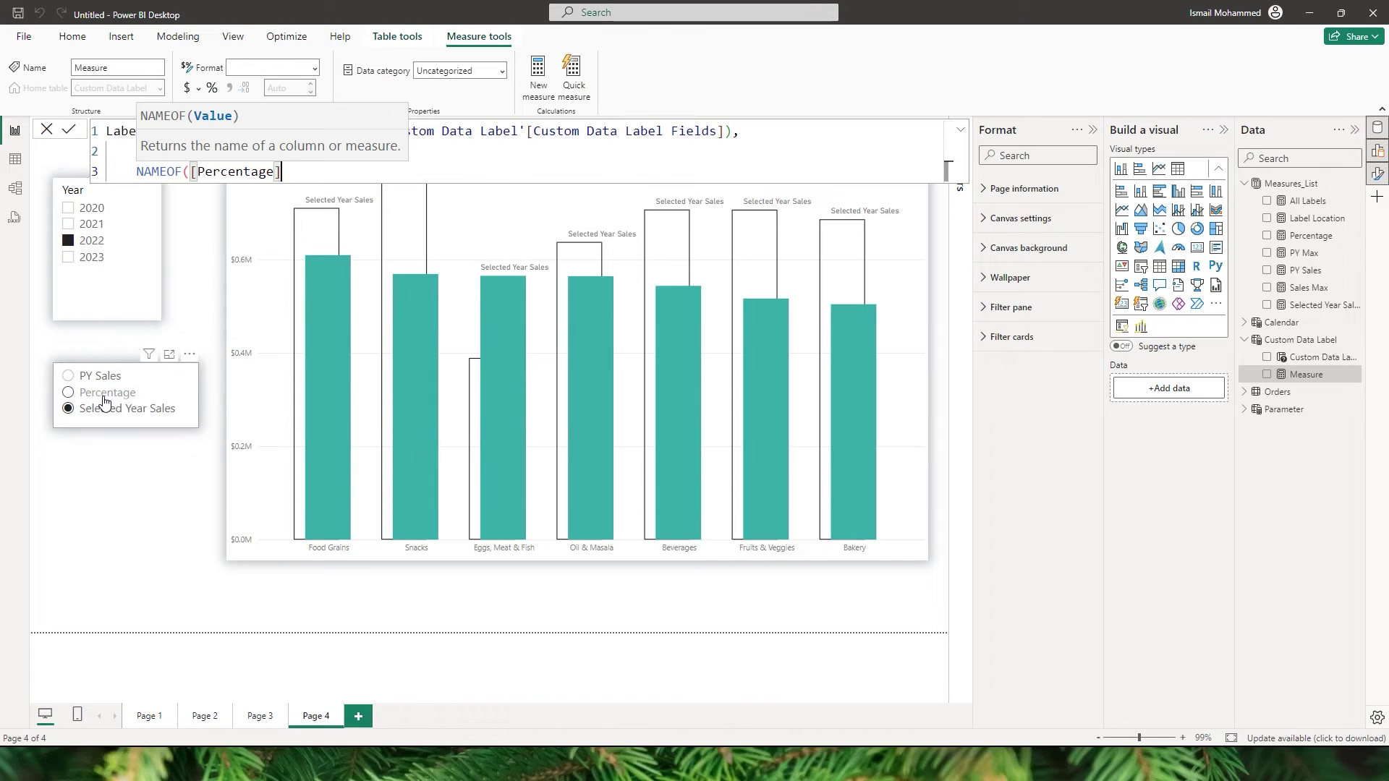
pyautogui.write(',Per')
pyautogui.press('Tab')
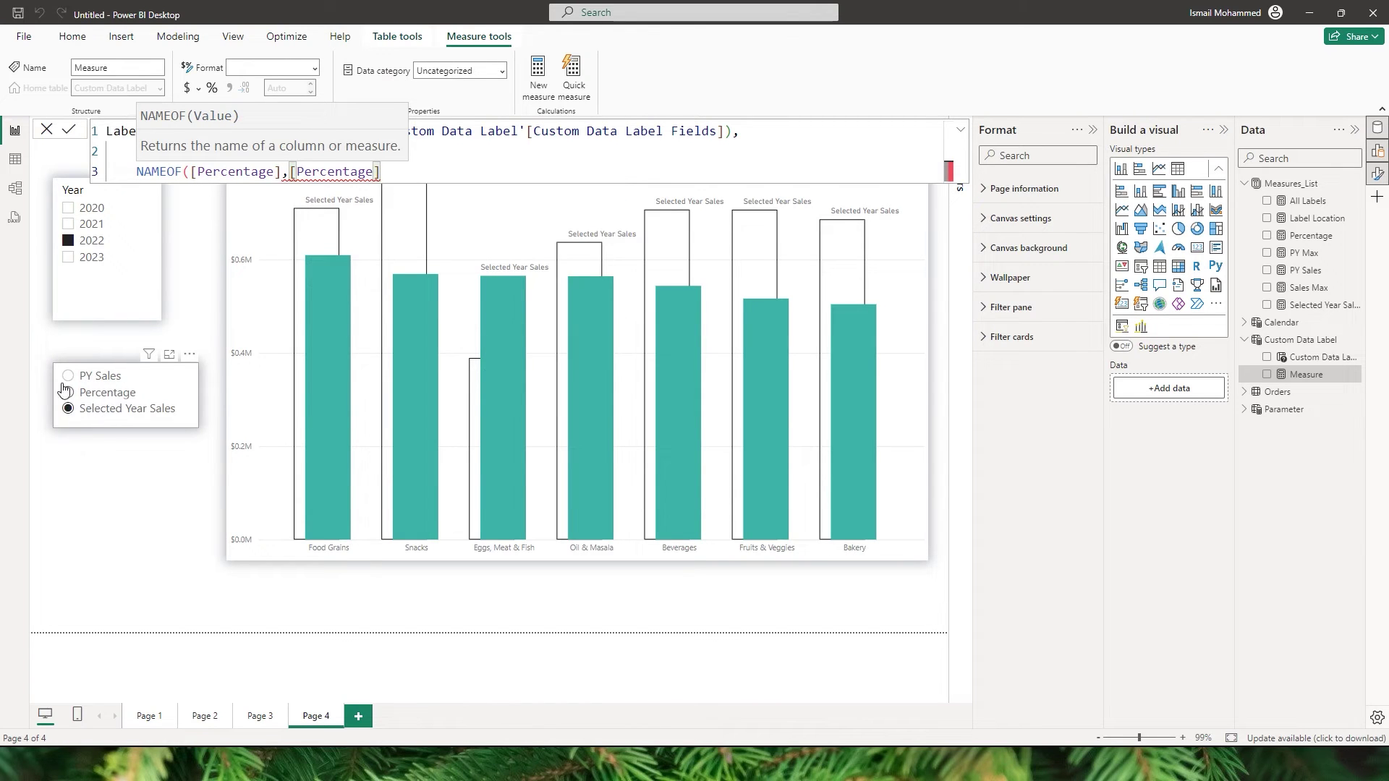
pyautogui.click(281, 172)
pyautogui.write(')')
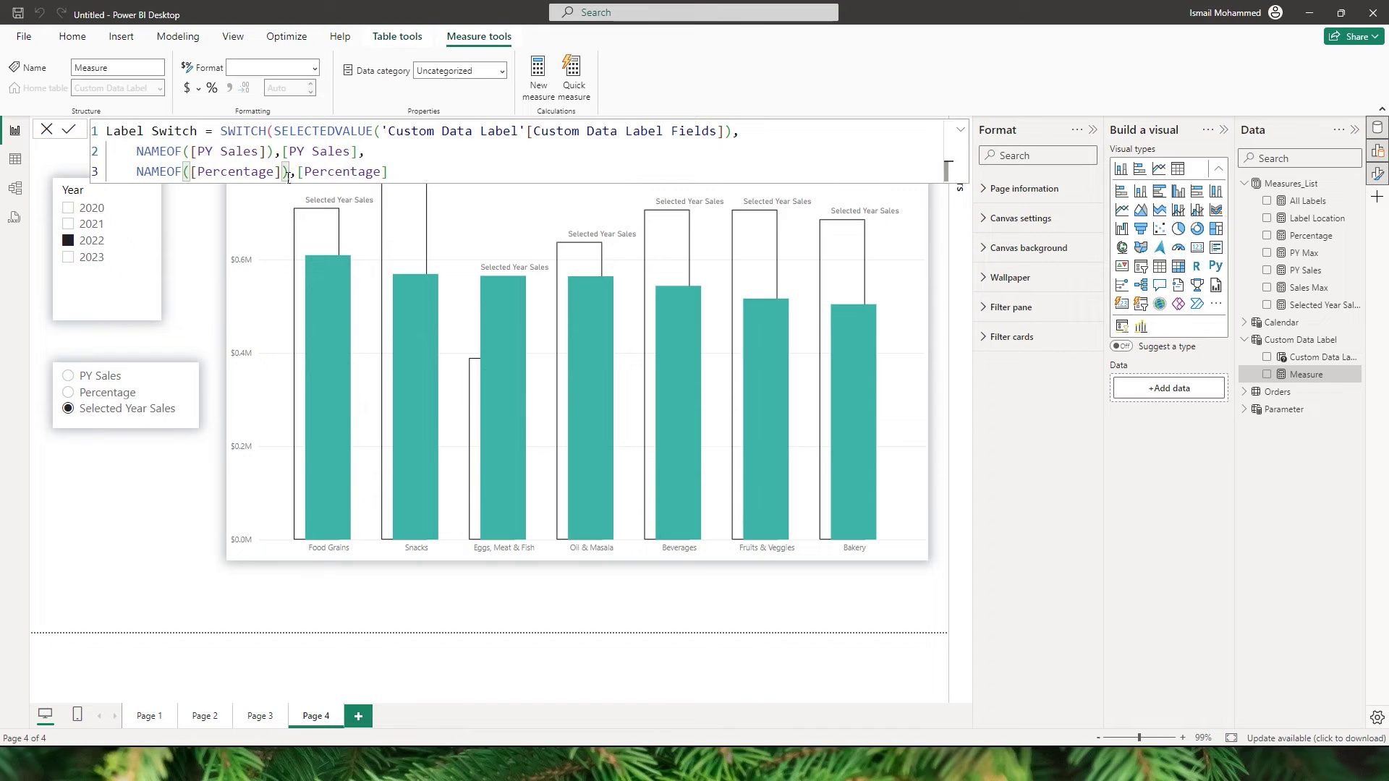
pyautogui.click(408, 174)
pyautogui.write(',')
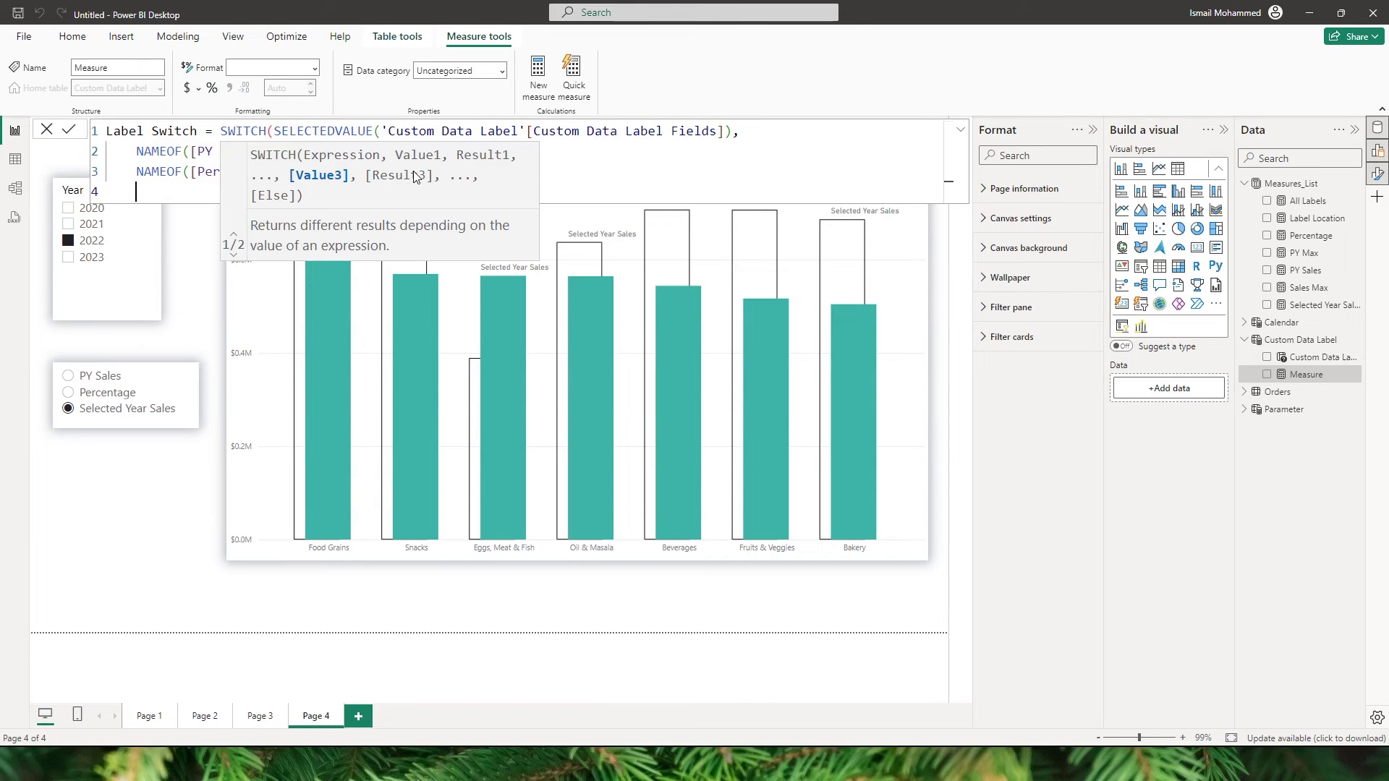
# - Add the NAMEOF([Selected Year Sales]),[Selected Year Sales] case, close the SWITCH, and commit the measure
pyautogui.press('Return')
pyautogui.write('NAME')
pyautogui.press('Tab')
pyautogui.write('Sel')
pyautogui.press('Up')
pyautogui.press('Up')
pyautogui.press('Up')
pyautogui.press('Tab')
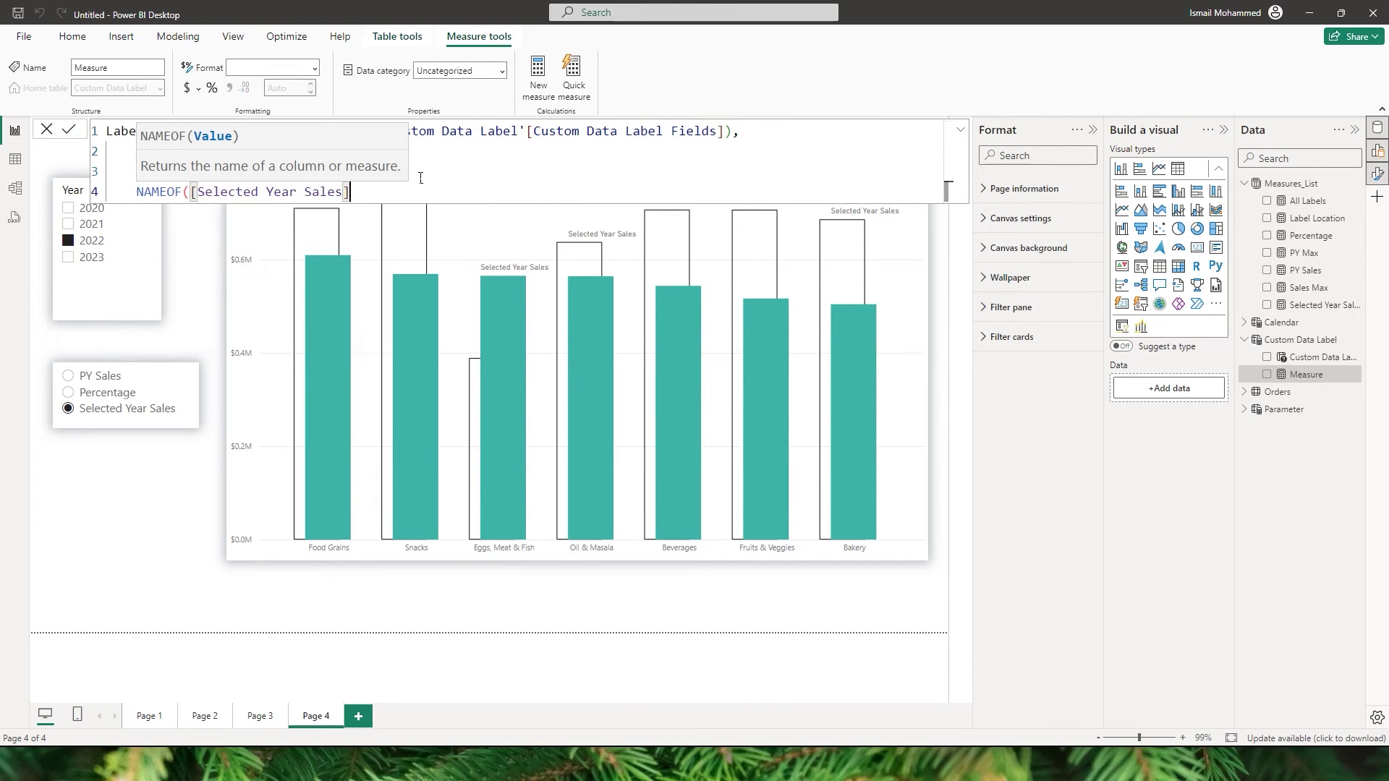
pyautogui.write('),Sele')
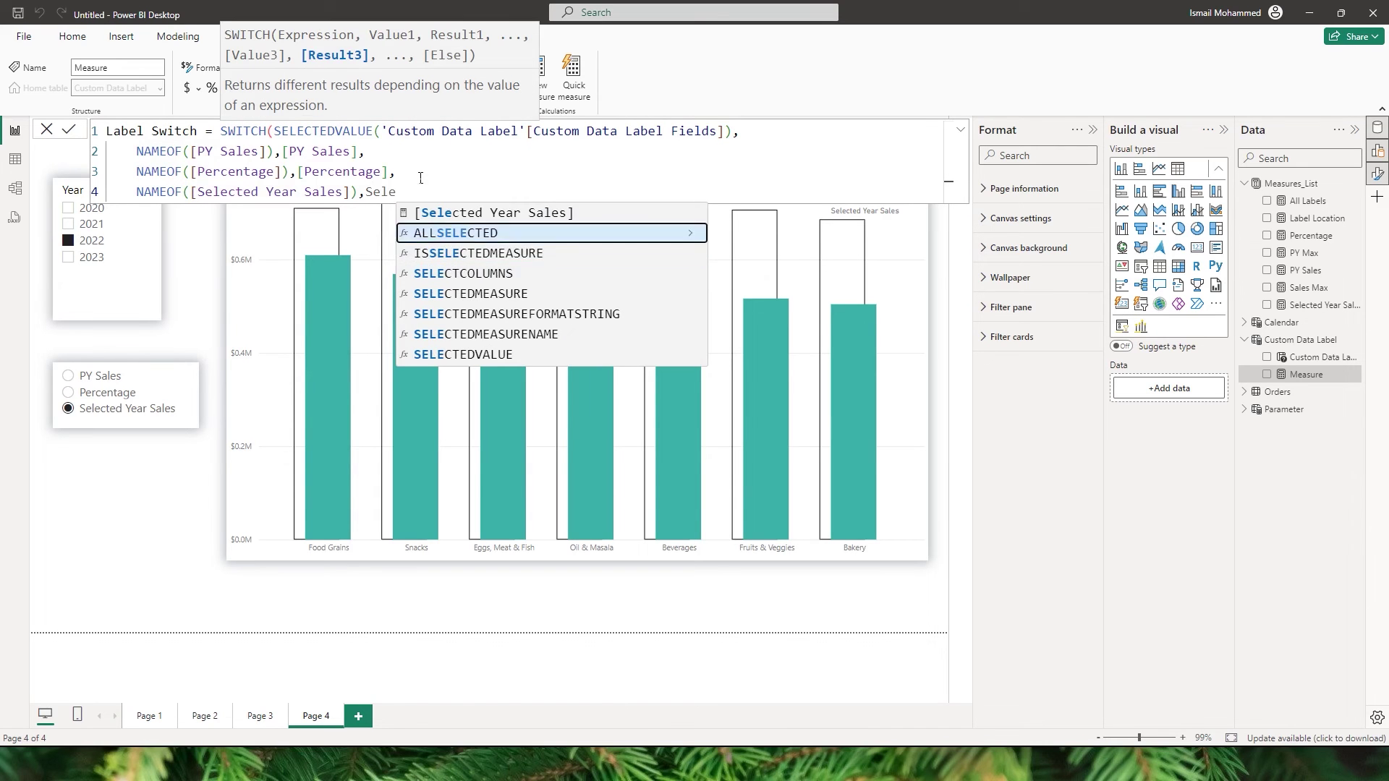
pyautogui.press('Up')
pyautogui.press('Tab')
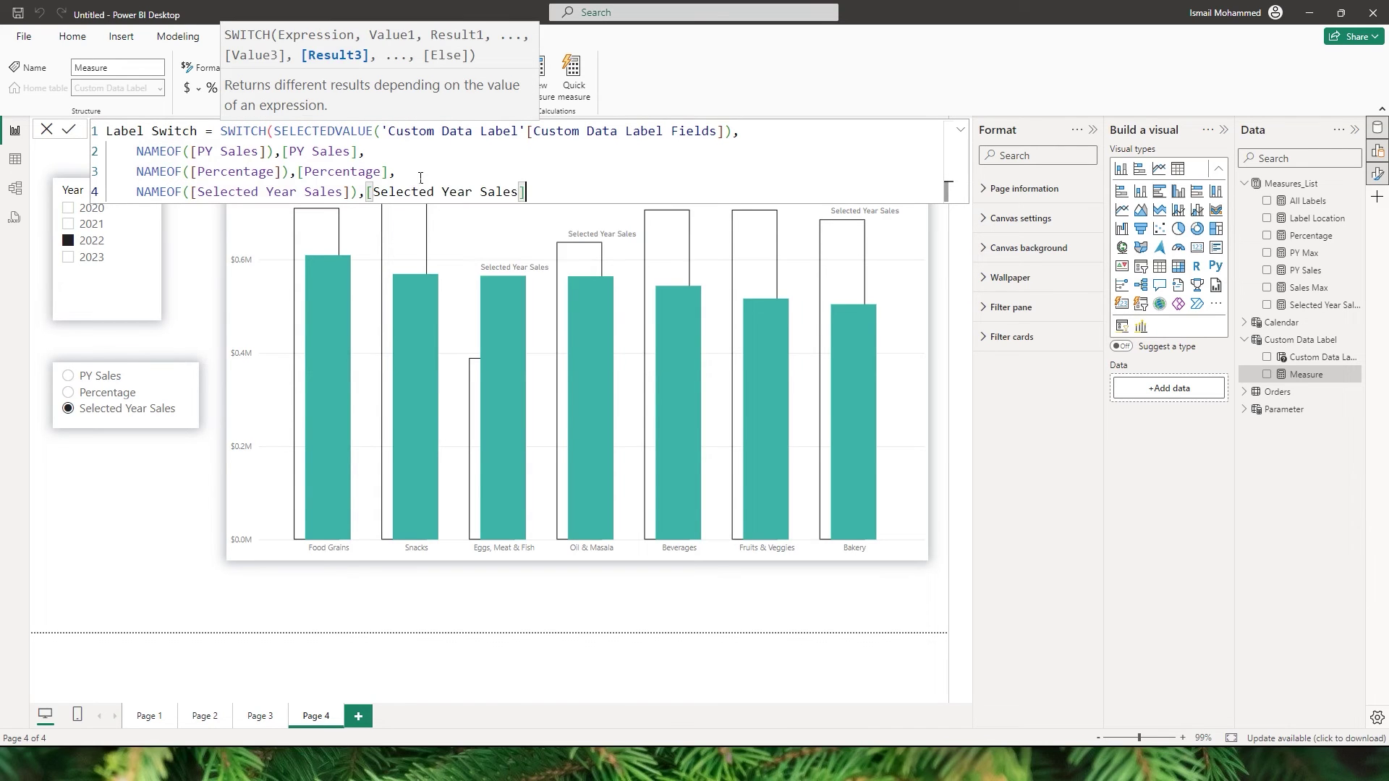
pyautogui.write(')')
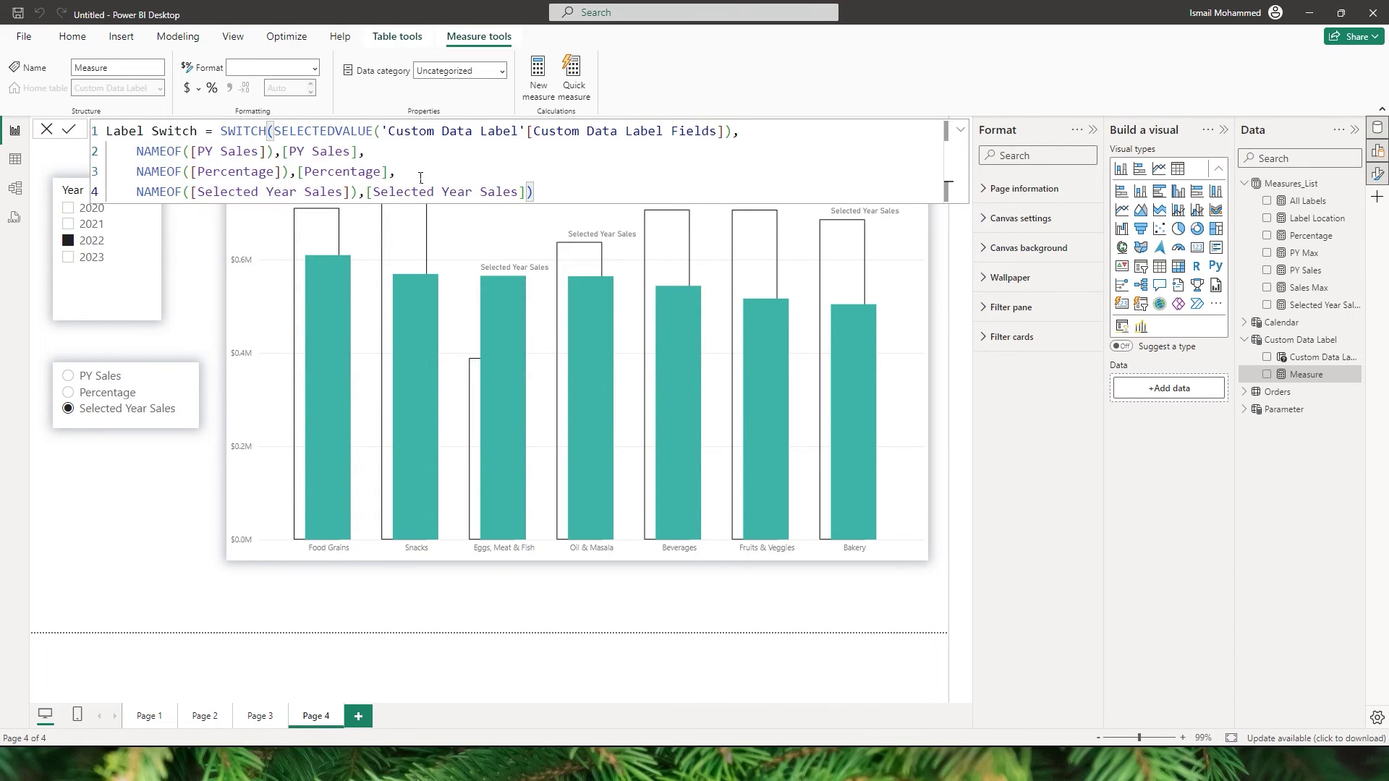
pyautogui.press('Return')
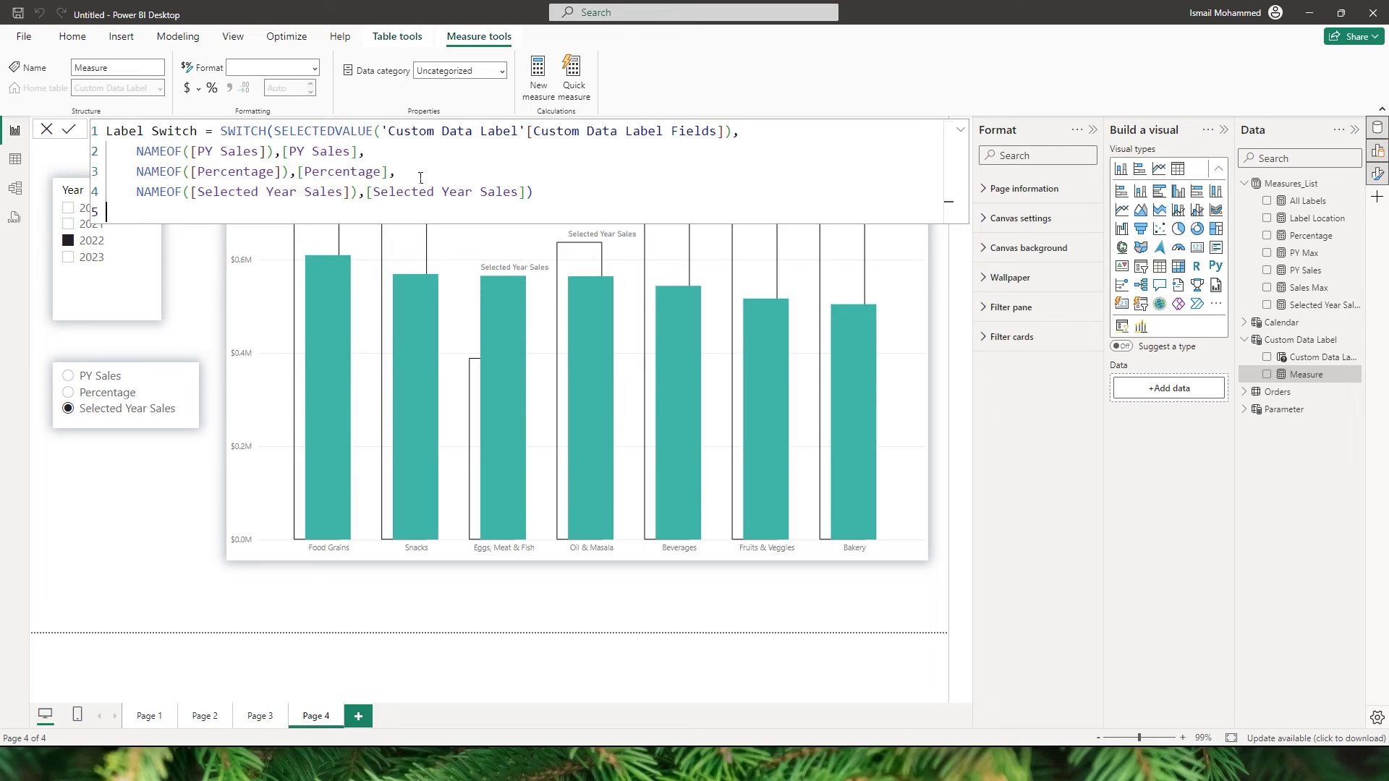
pyautogui.press('Return')
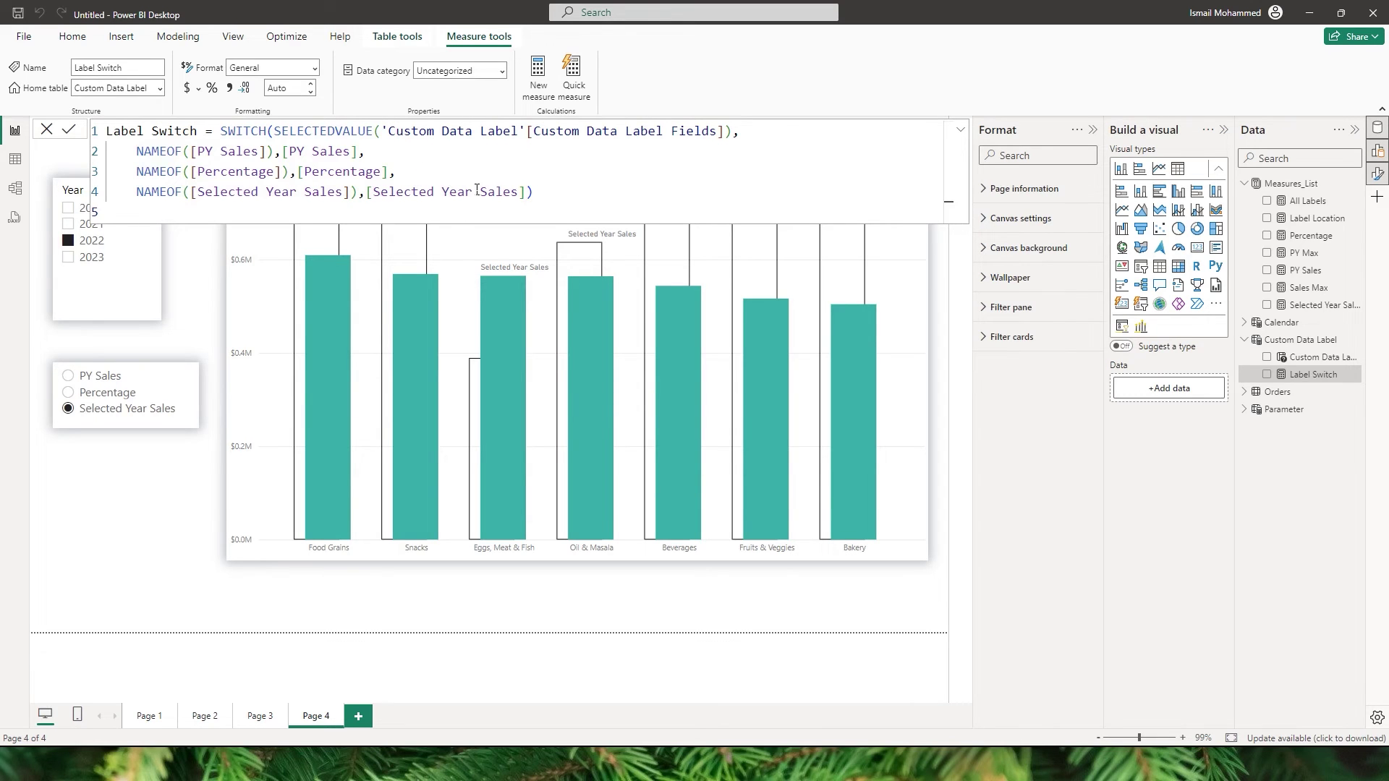
# - Replace the chart's data label value field with the Label Switch measure from Custom Data Label
pyautogui.click(893, 257)
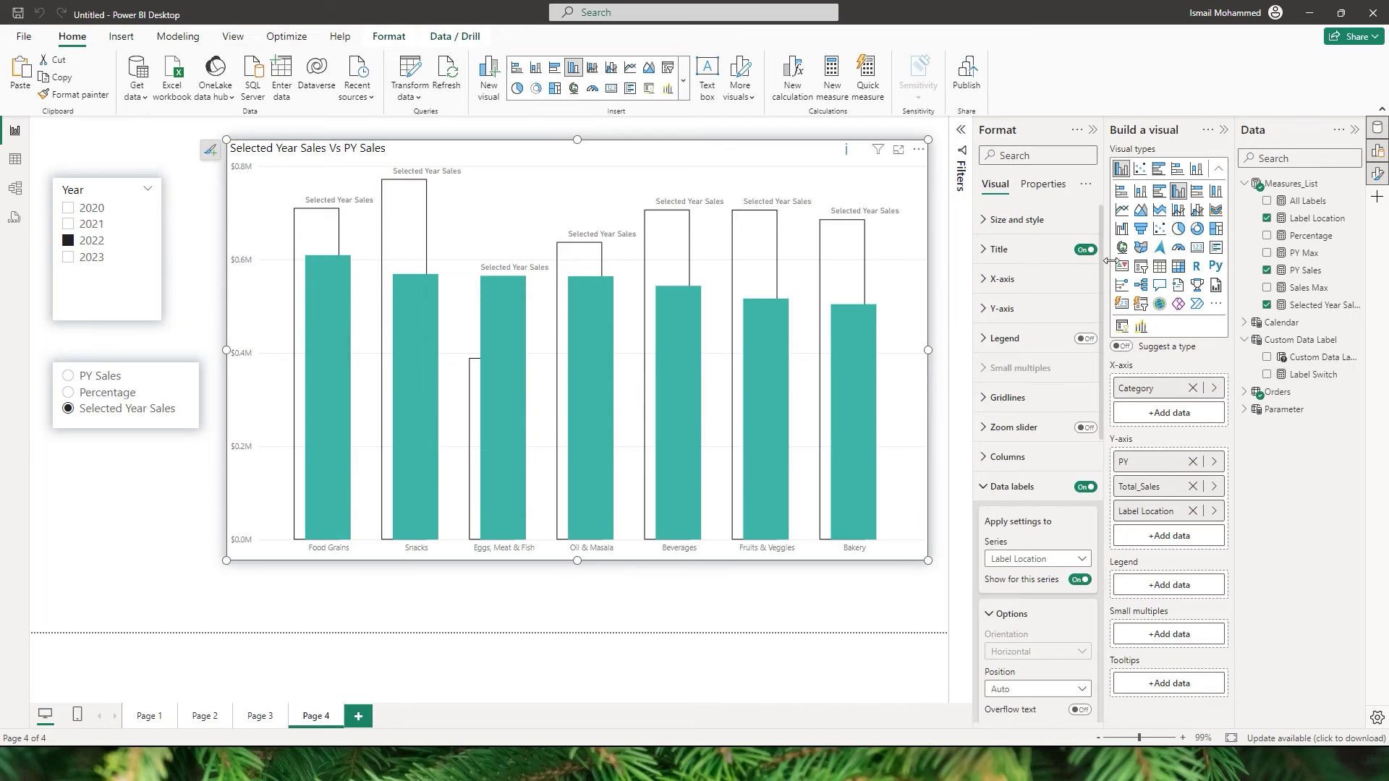
pyautogui.moveTo(1101, 261); pyautogui.dragTo(1100, 486)
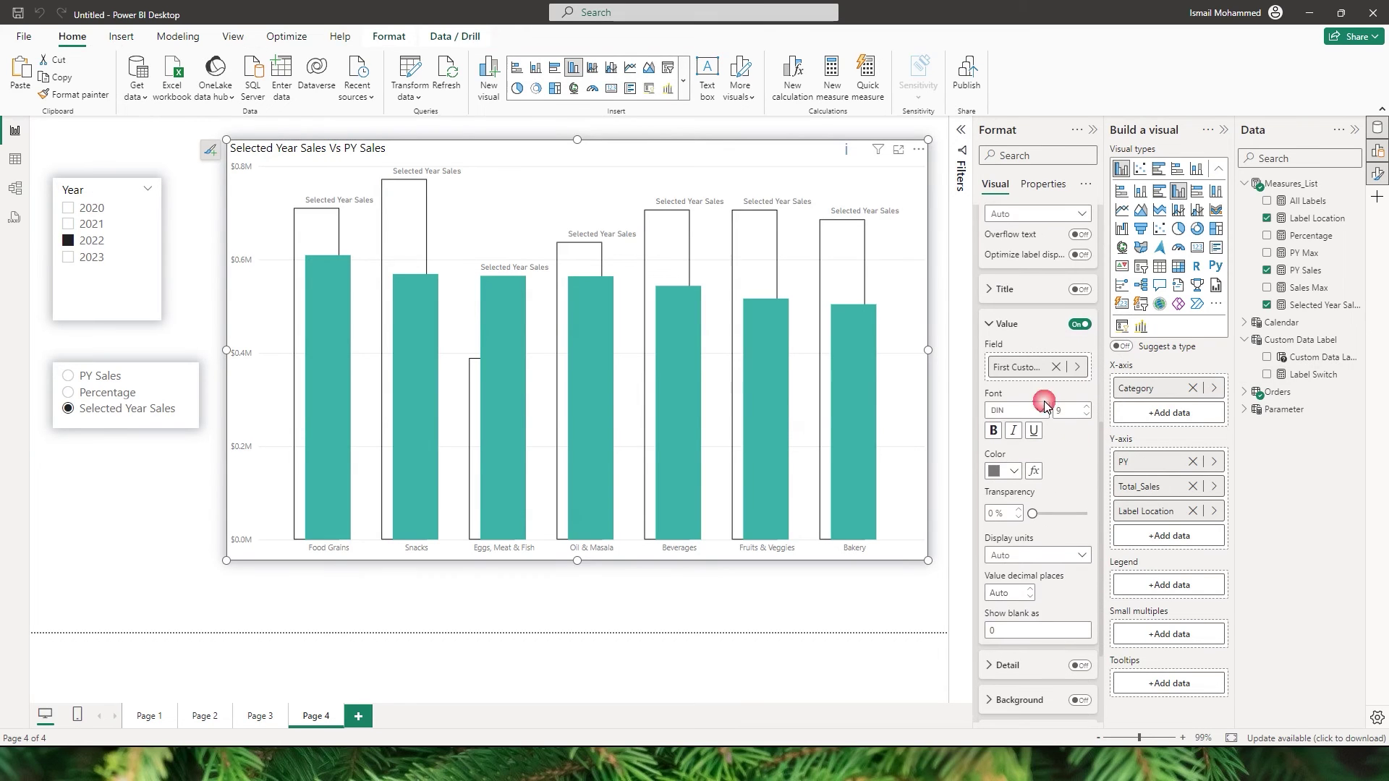
pyautogui.click(1055, 367)
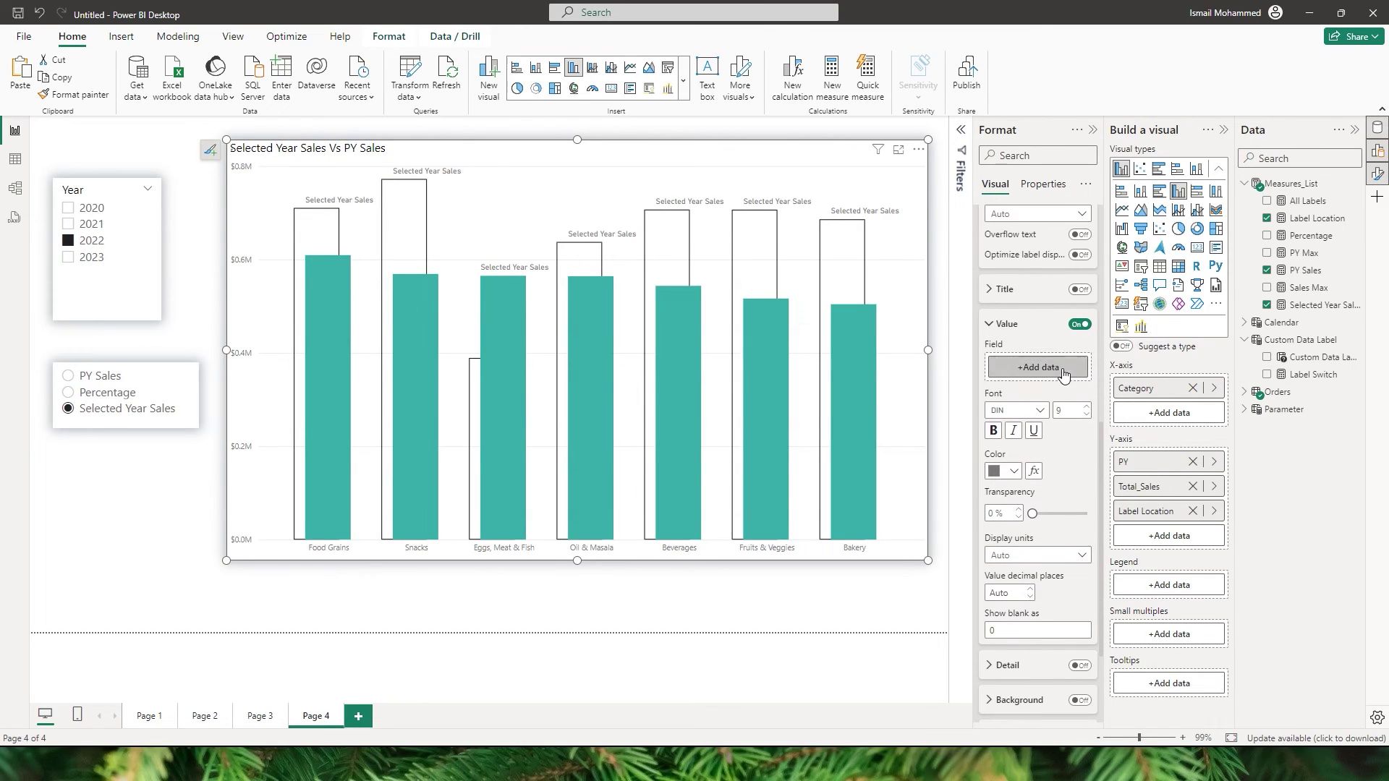
pyautogui.click(1077, 367)
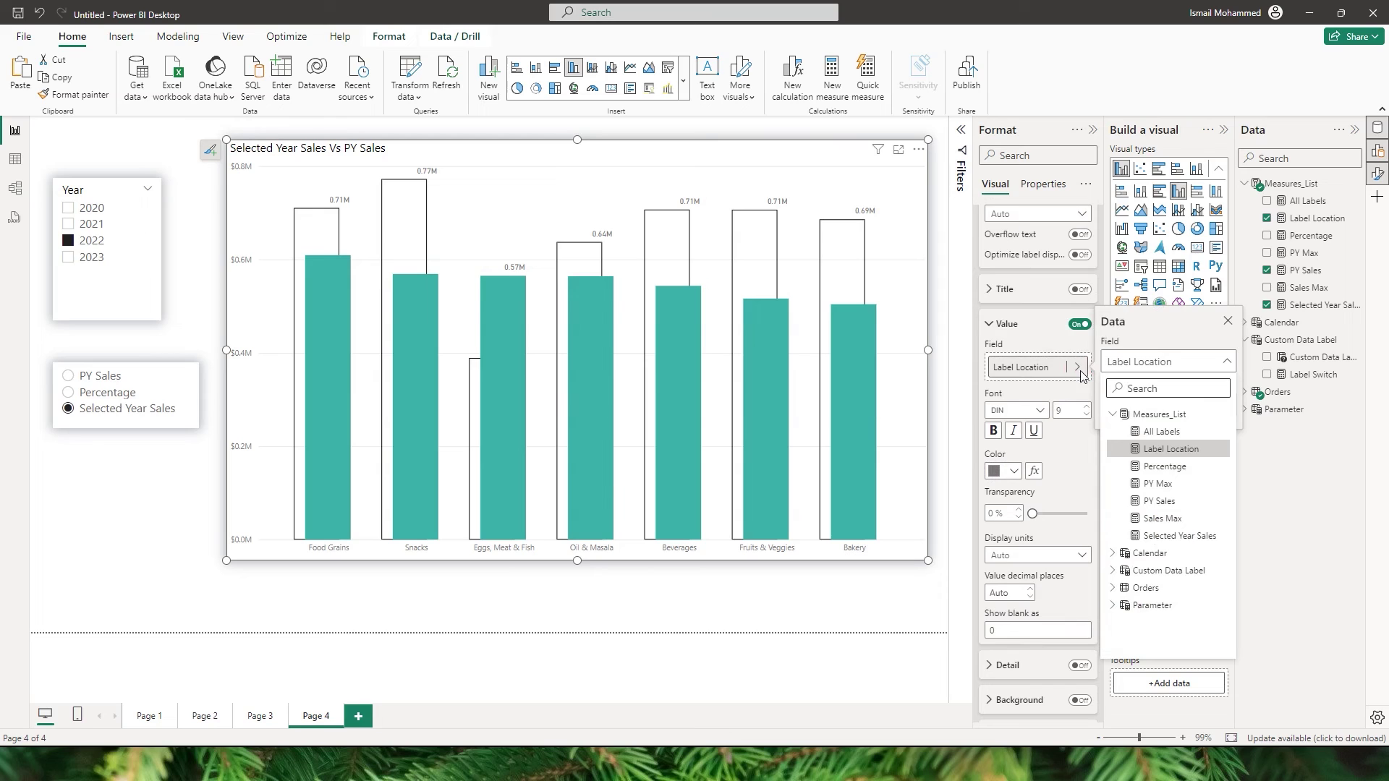
pyautogui.click(1113, 414)
pyautogui.click(1113, 449)
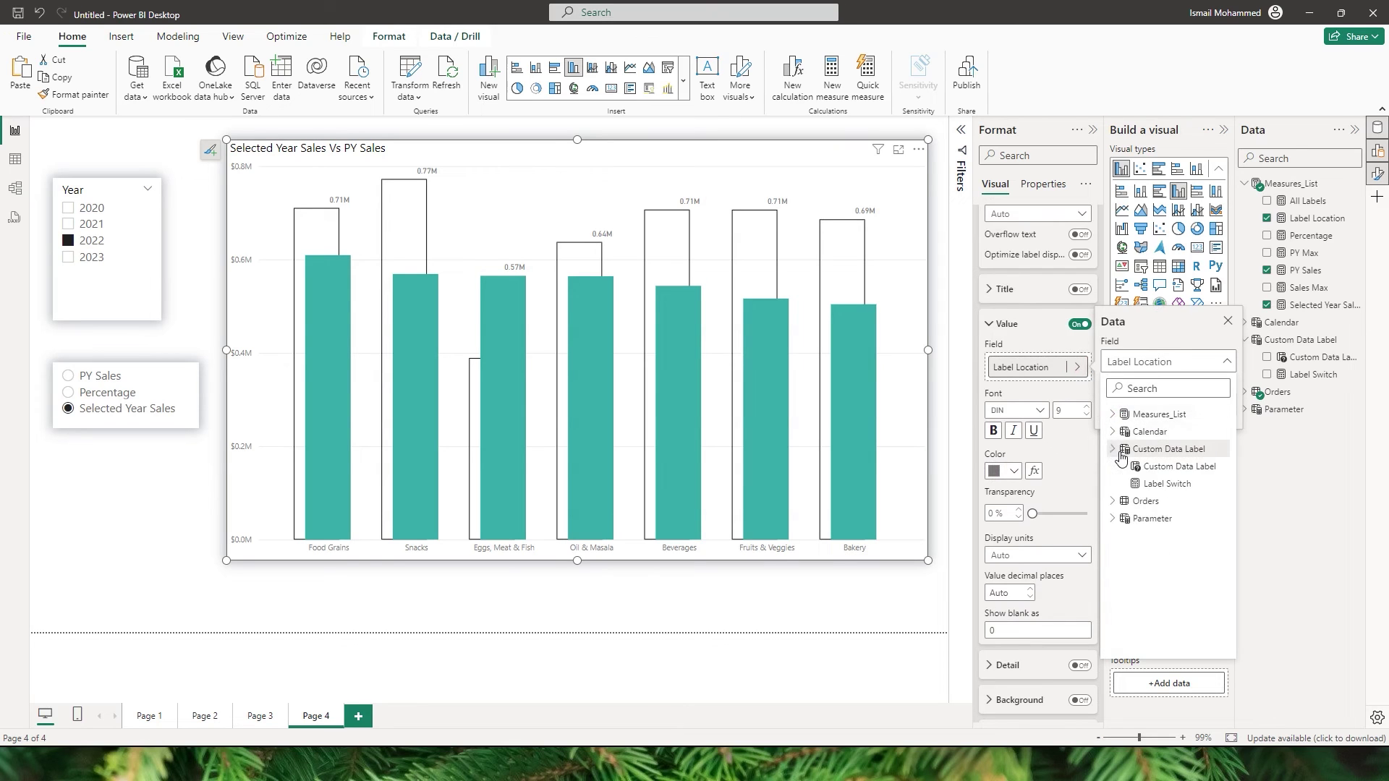
pyautogui.click(1168, 483)
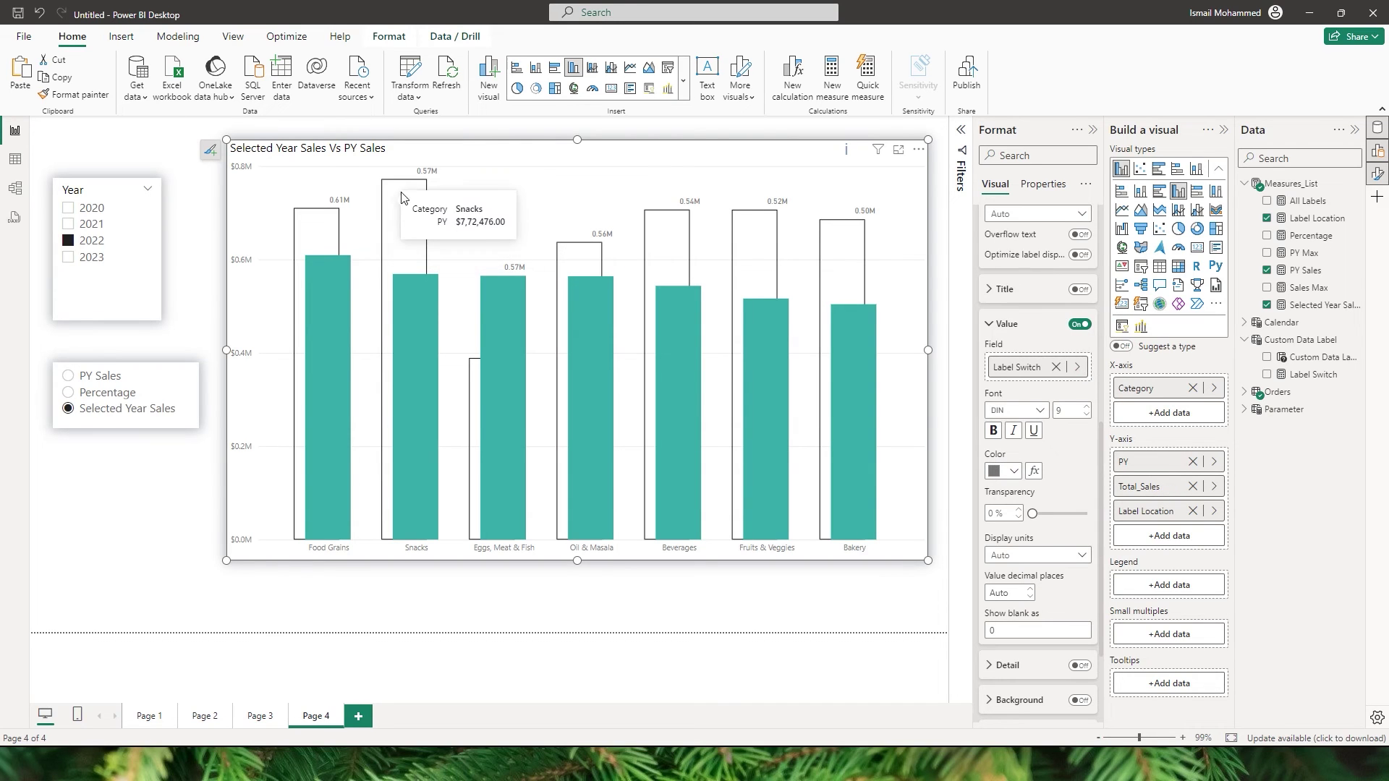
# - Check the Percentage and PY Sales labels, then filter to 2023 and show Percentage labels
pyautogui.click(68, 392)
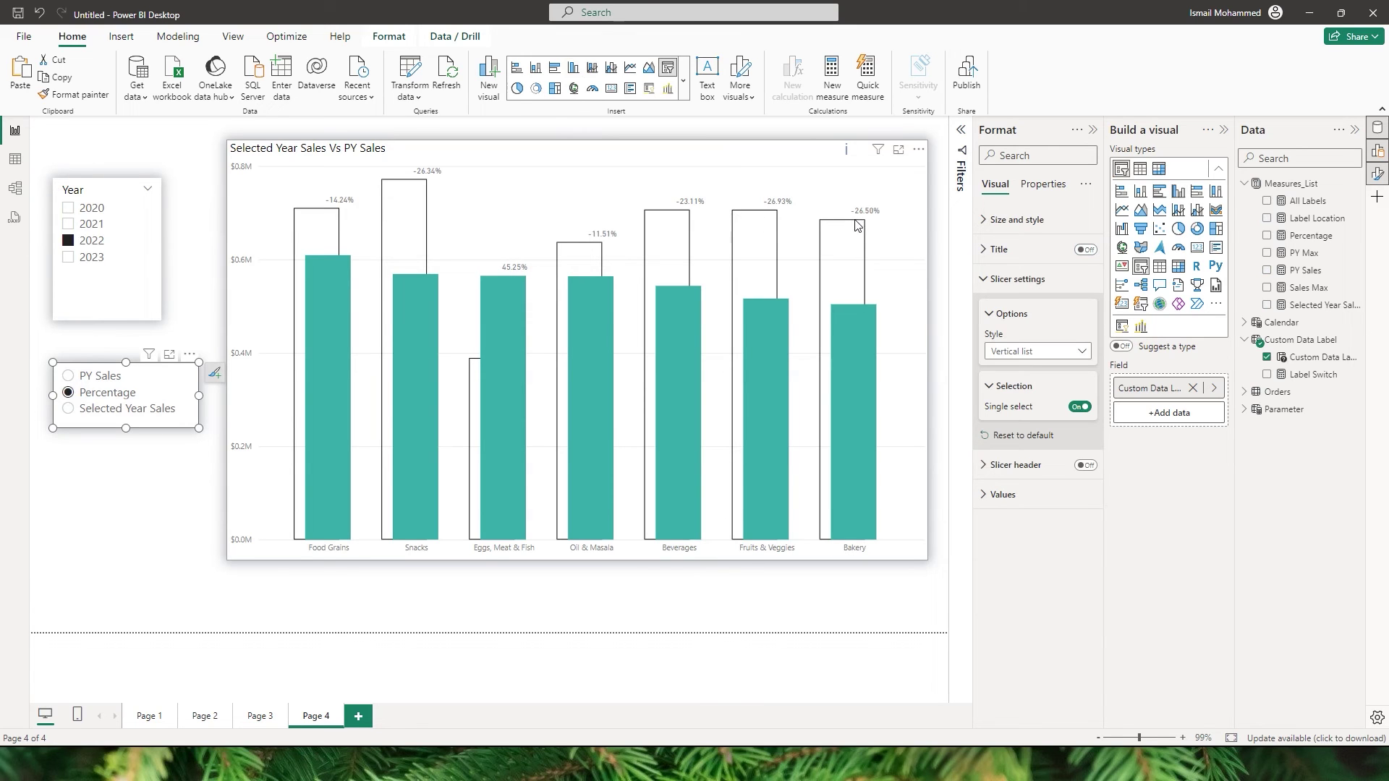
pyautogui.click(69, 376)
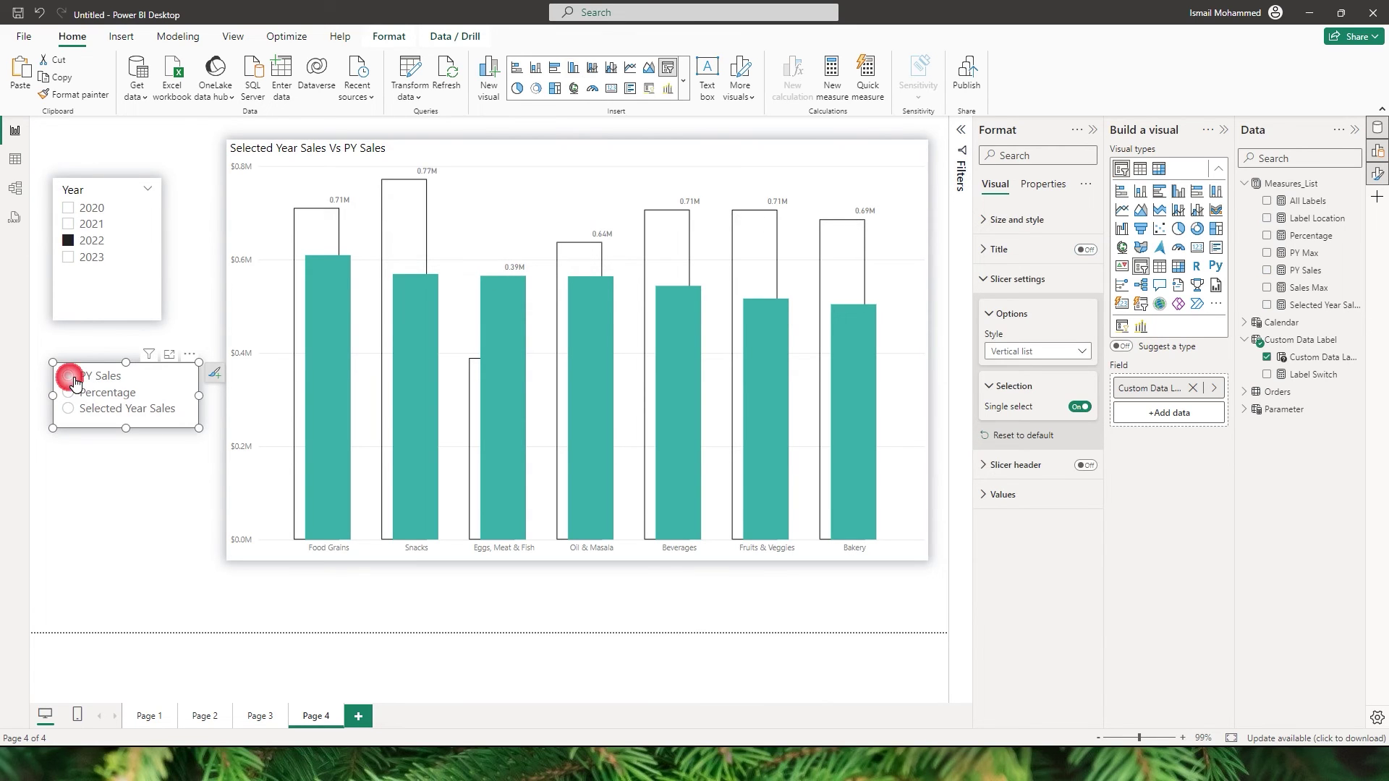
pyautogui.moveTo(856, 234)
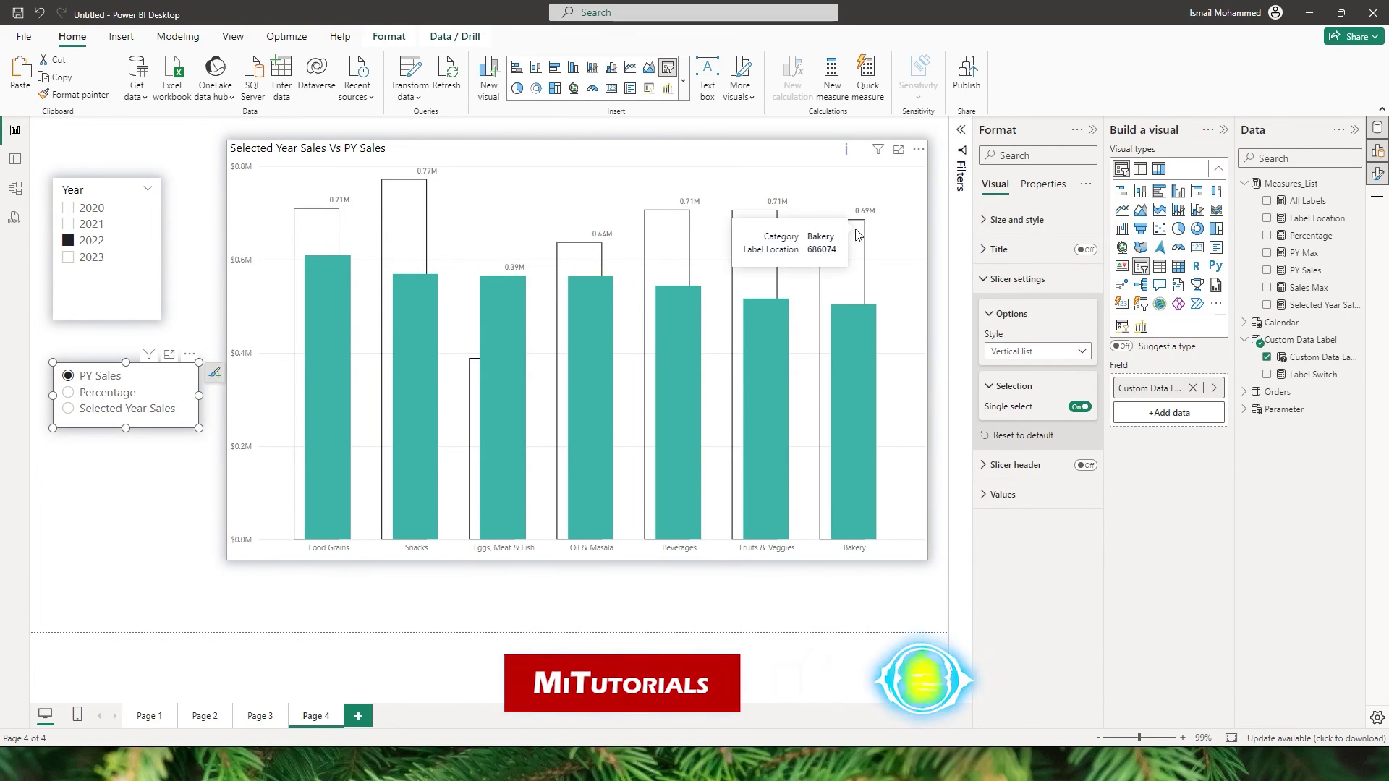
pyautogui.click(69, 257)
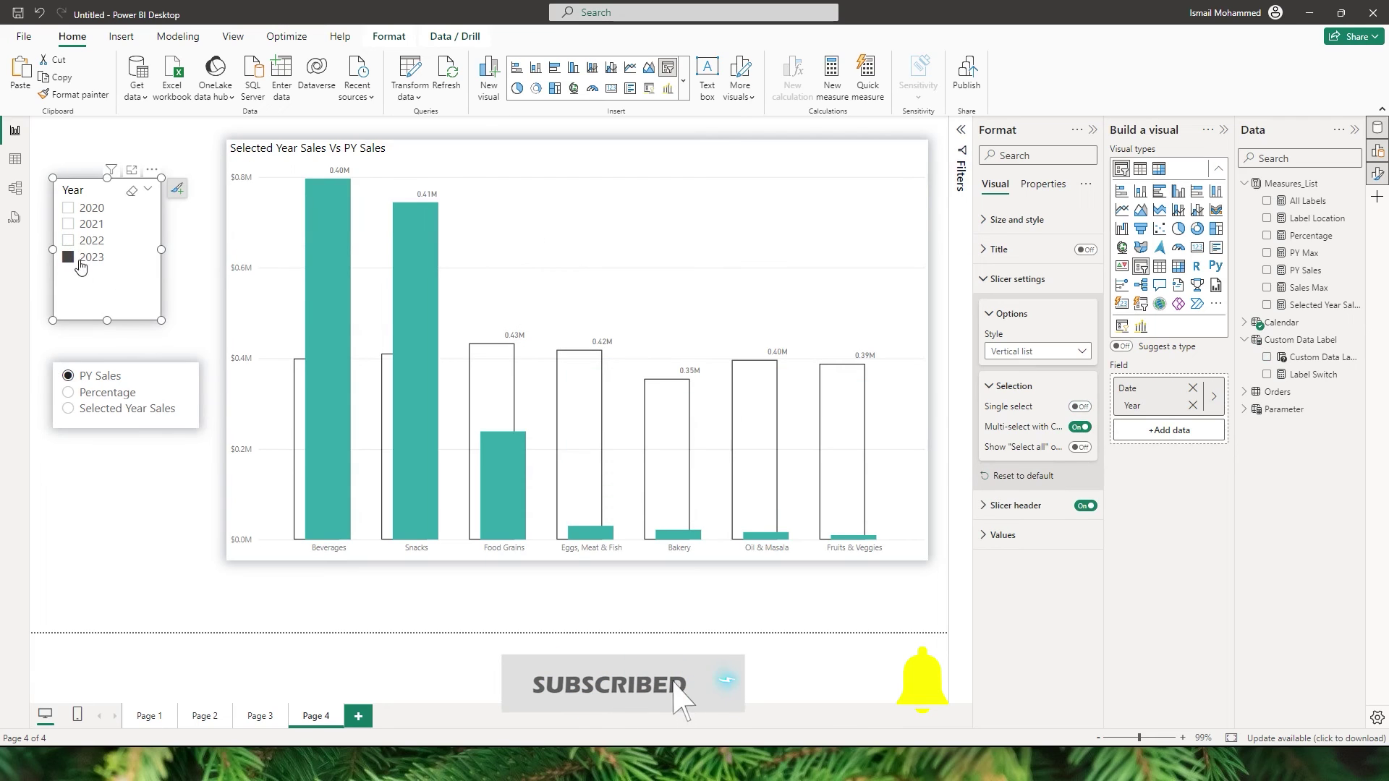
pyautogui.click(102, 394)
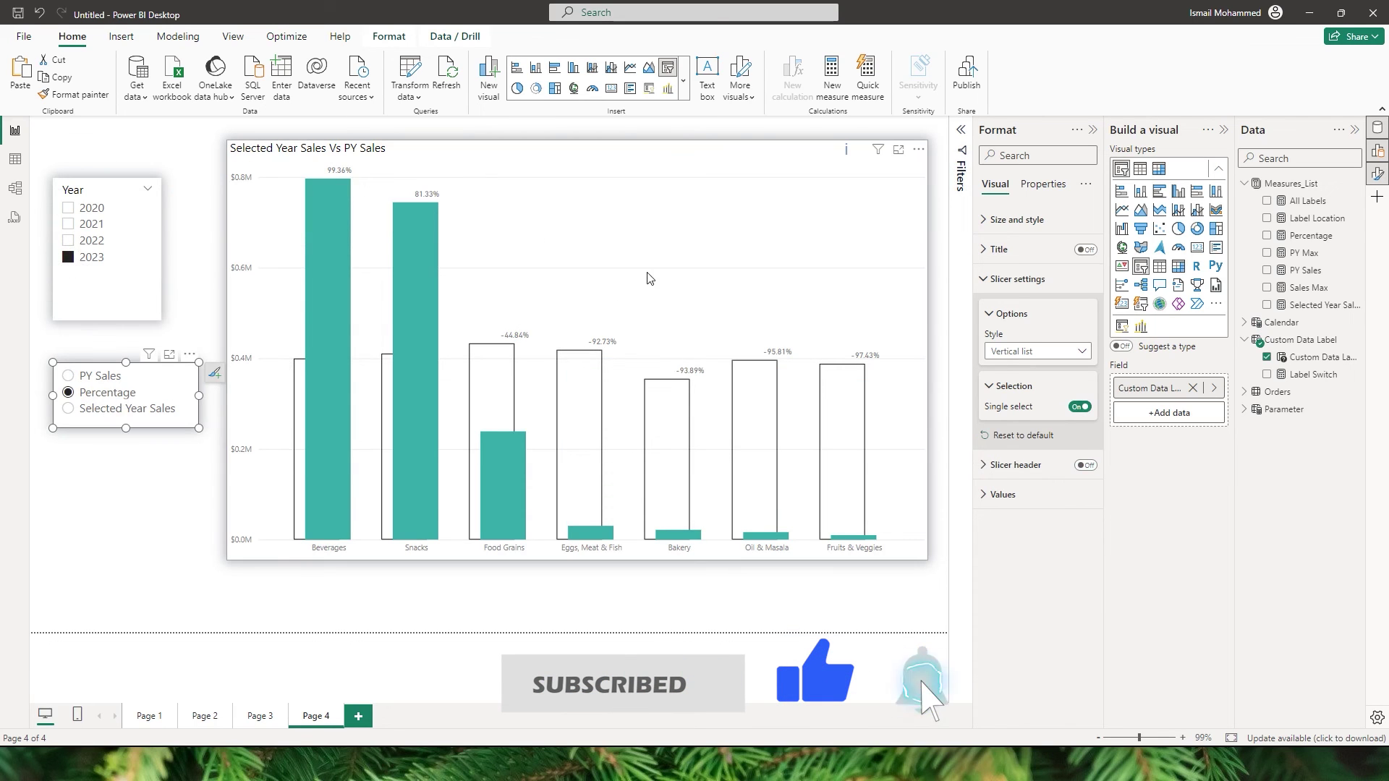
pyautogui.moveTo(599, 379)
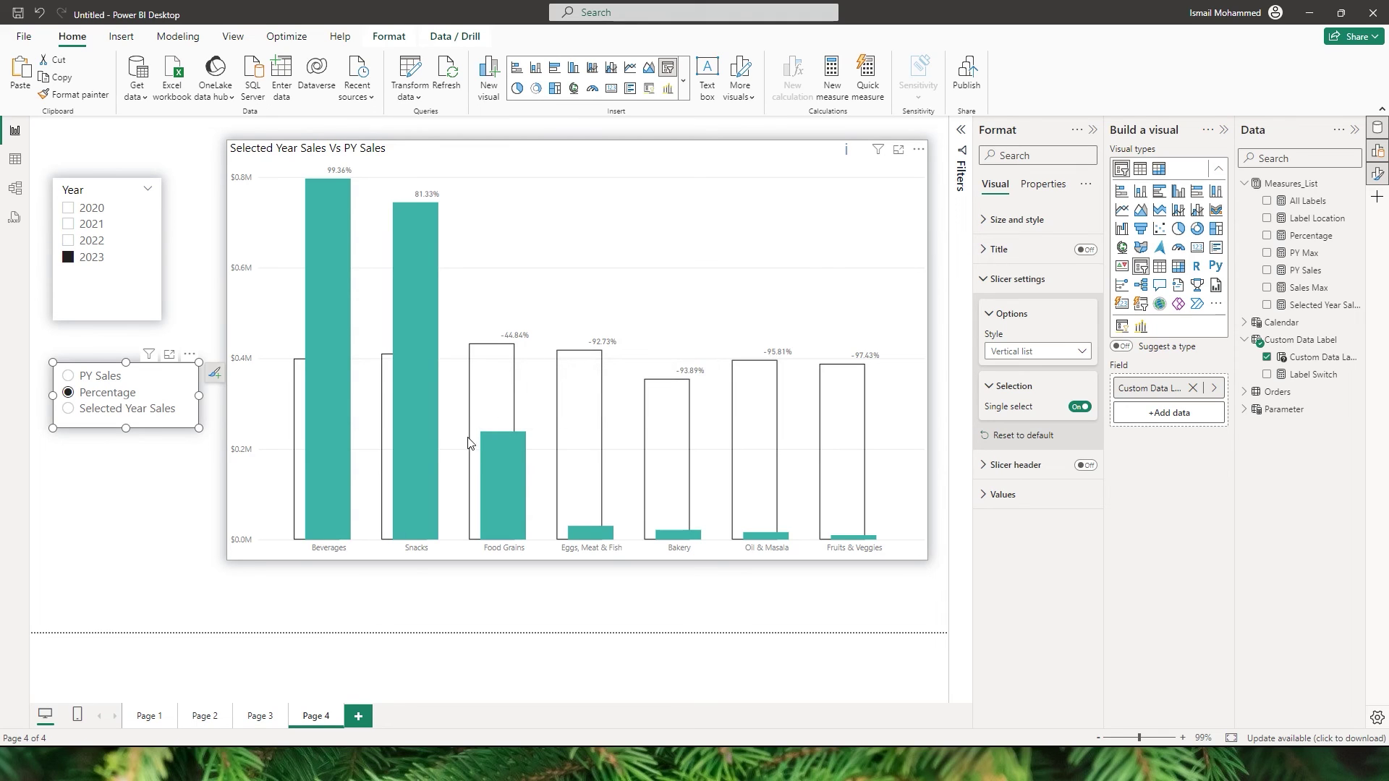
# - Switch the label slicer to Selected Year Sales, then to PY Sales, so labels read 0.40M–0.43M
pyautogui.moveTo(476, 436)
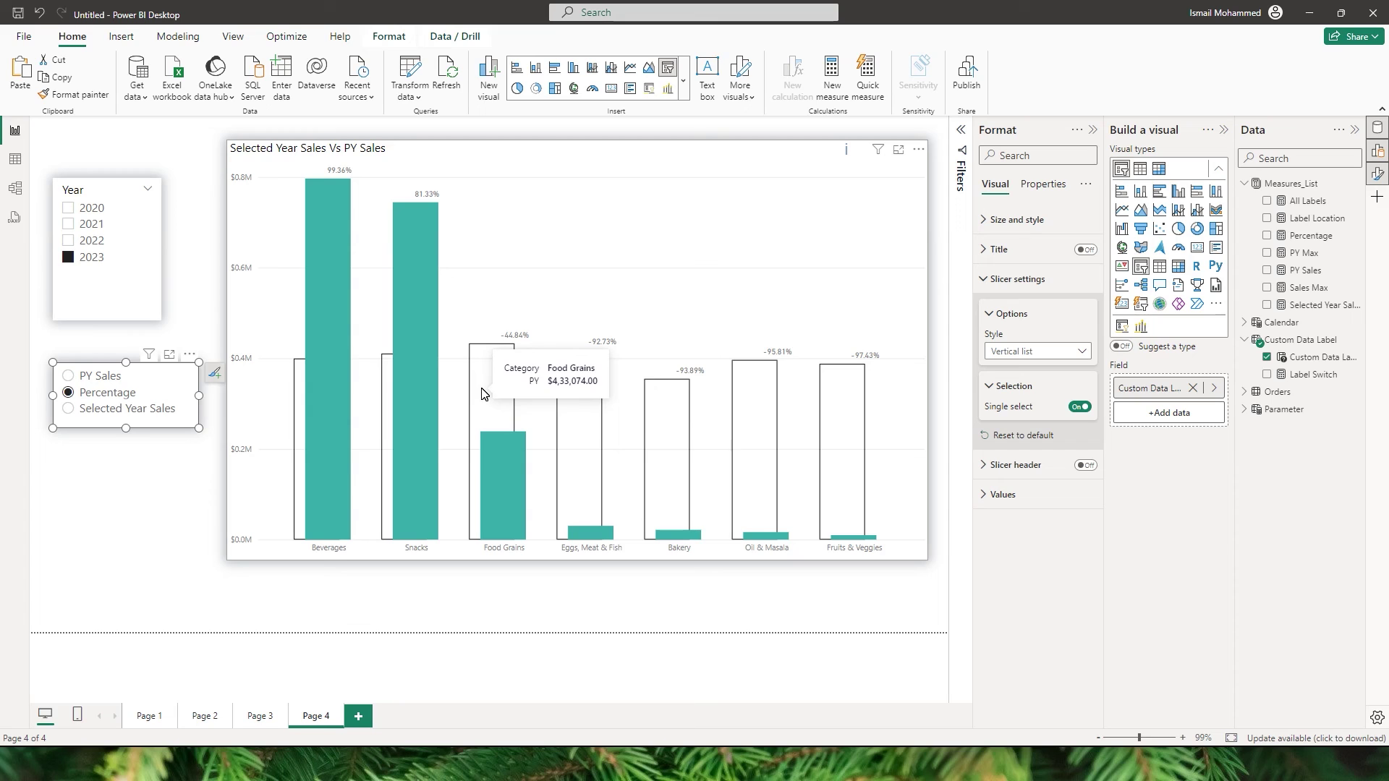
pyautogui.moveTo(505, 507)
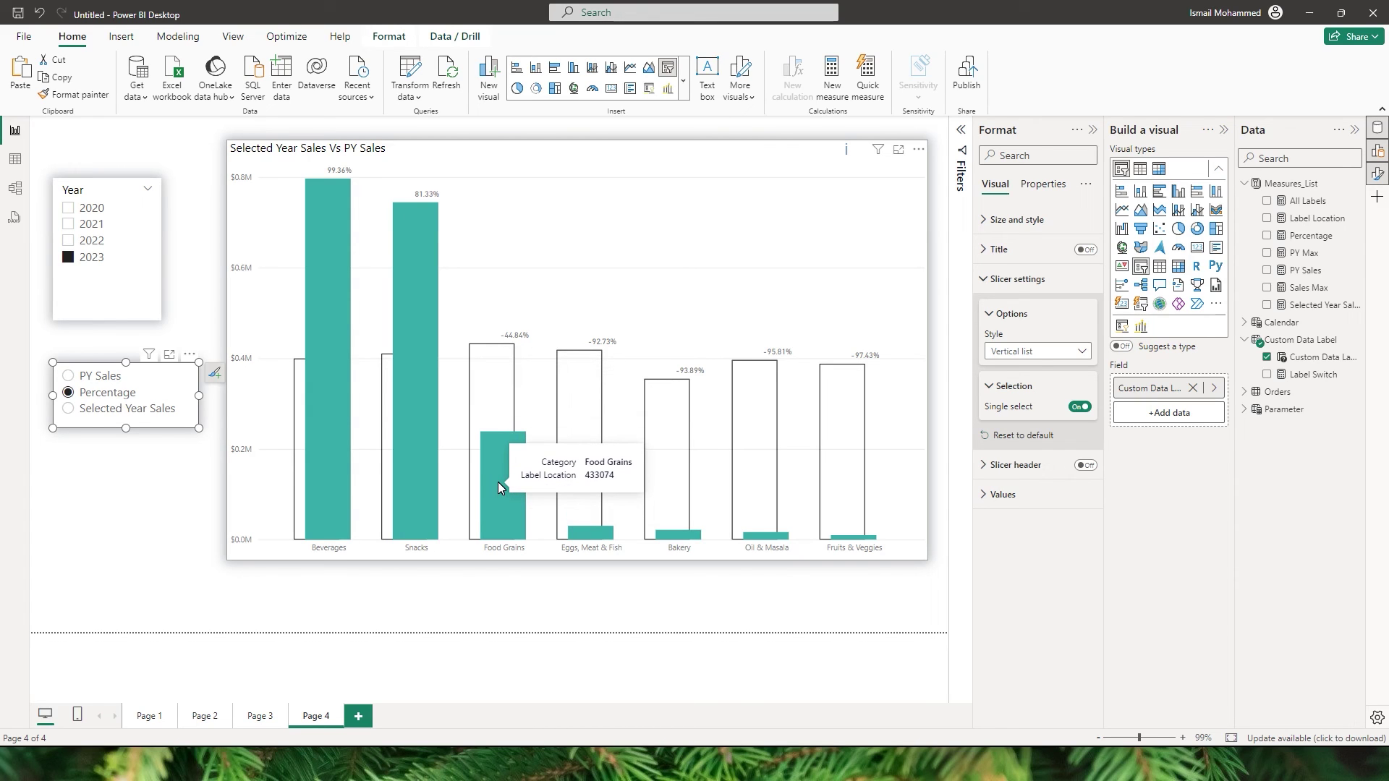
pyautogui.moveTo(482, 380)
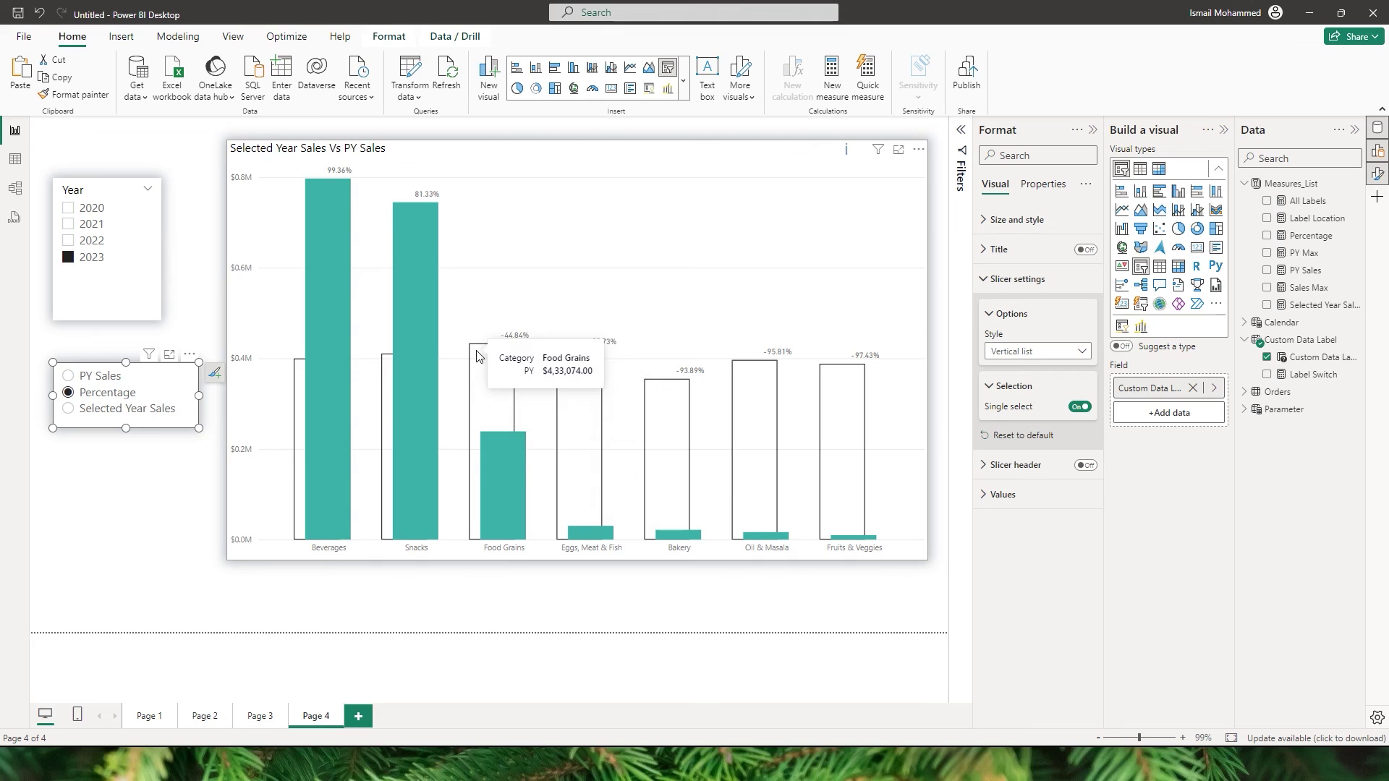
pyautogui.moveTo(485, 470)
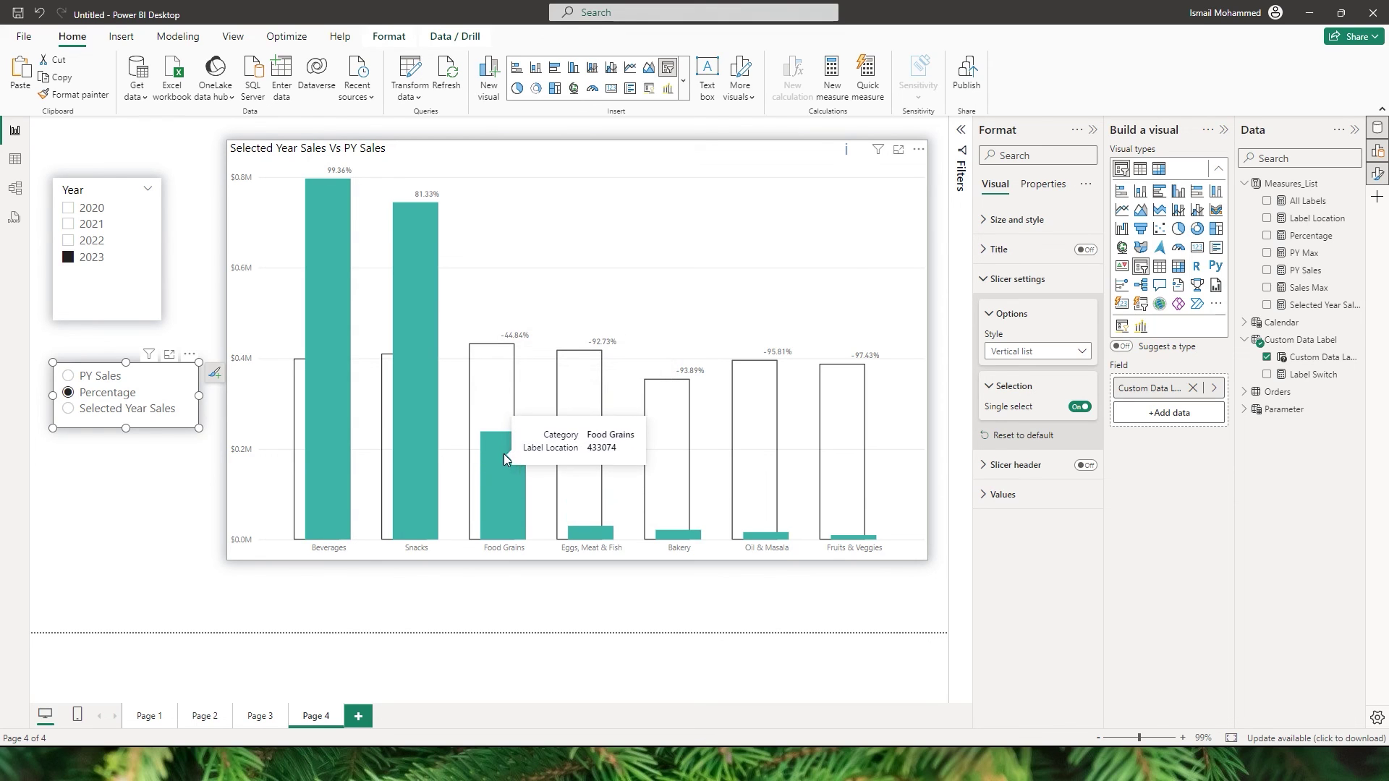
pyautogui.moveTo(490, 354)
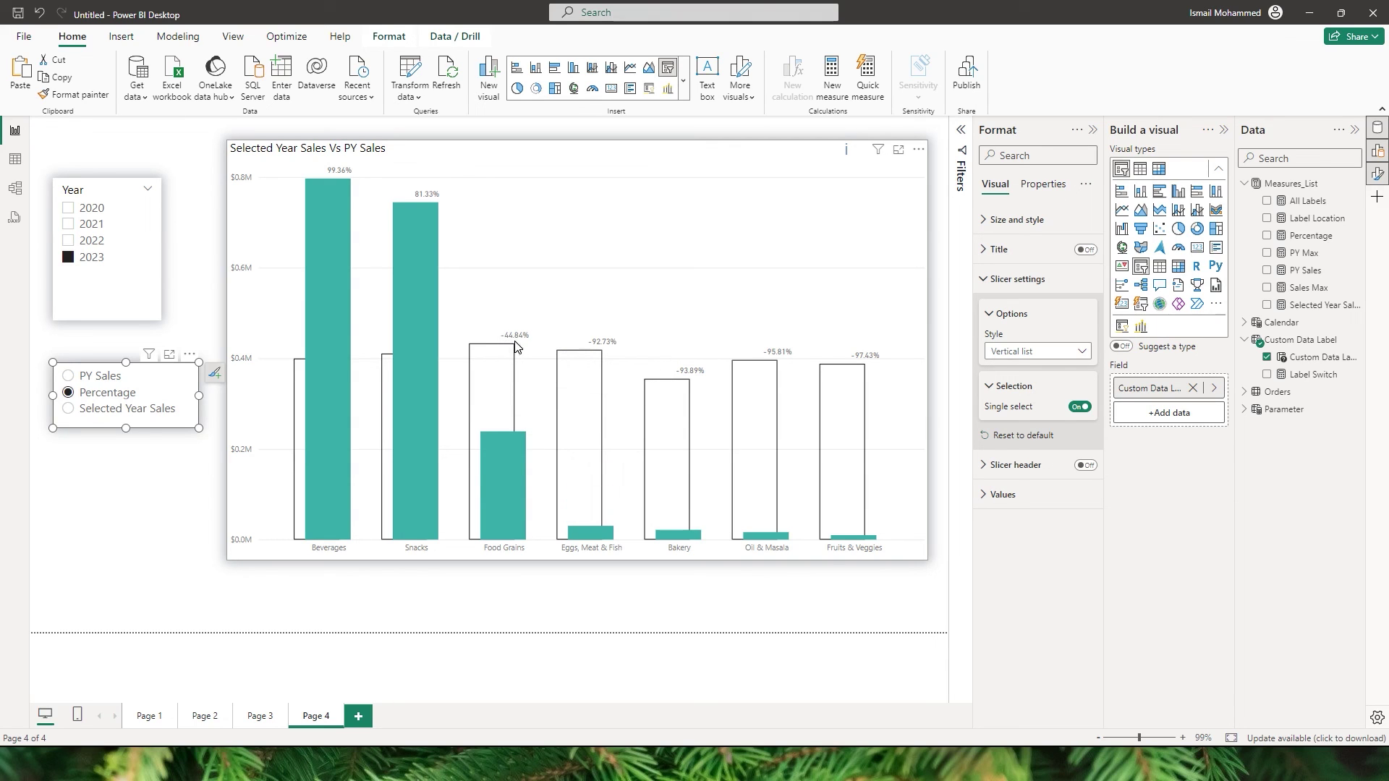
pyautogui.click(117, 409)
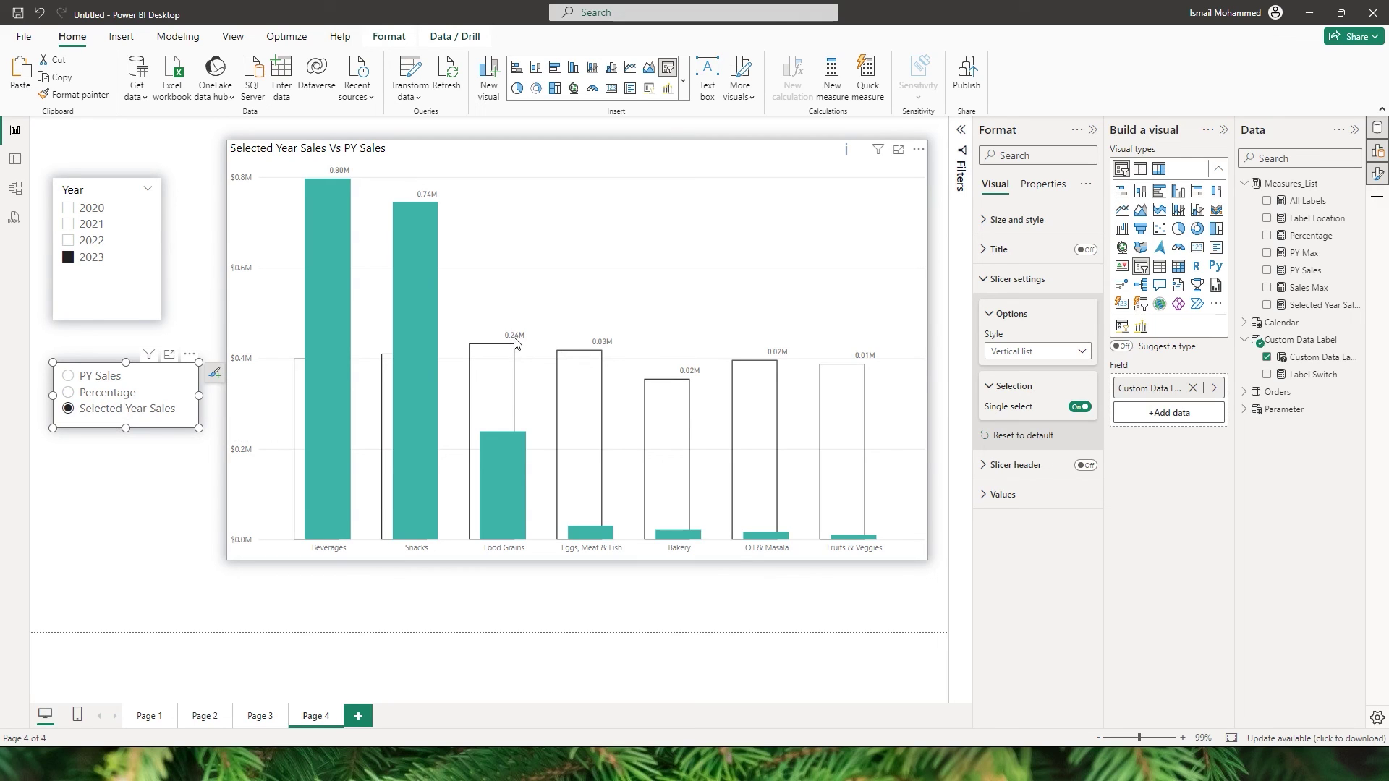
pyautogui.click(88, 378)
pyautogui.moveTo(516, 354)
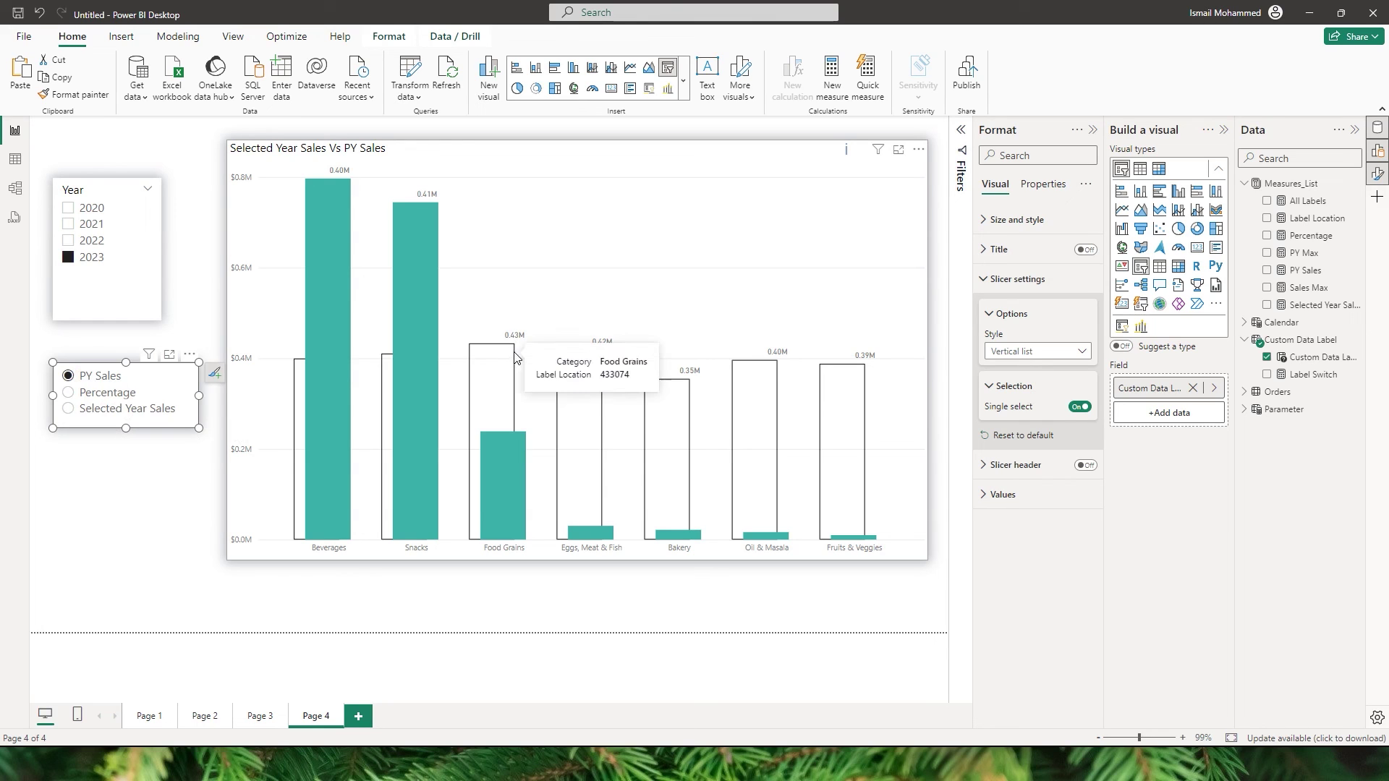